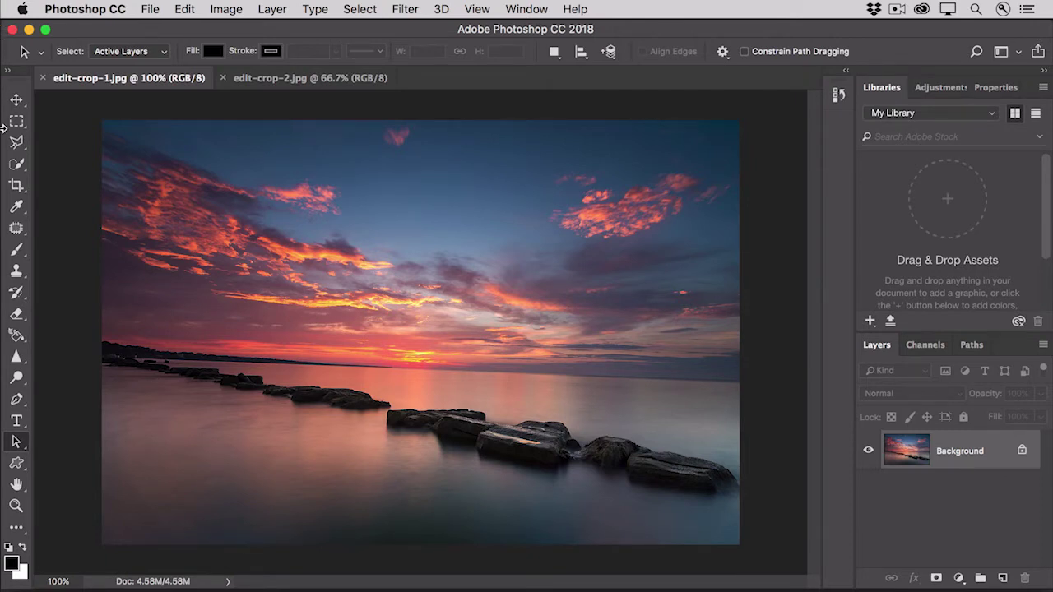
# - Crop the sunset seascape to a wider, shallower frame around the sun and rocks, and rotate it to level the horizon
pyautogui.click(18, 190)
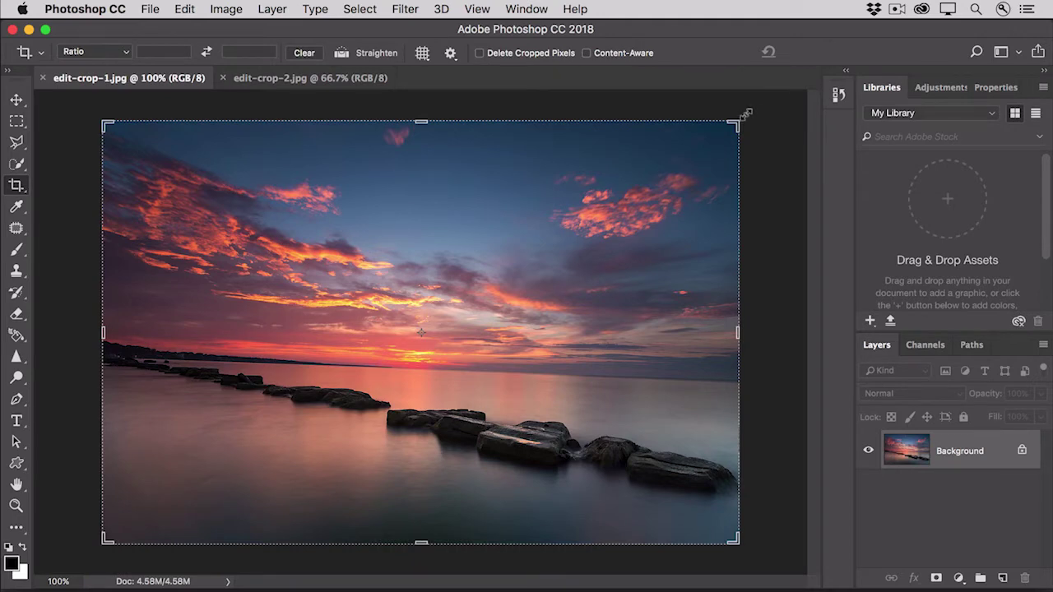
pyautogui.moveTo(746, 113); pyautogui.dragTo(679, 191)
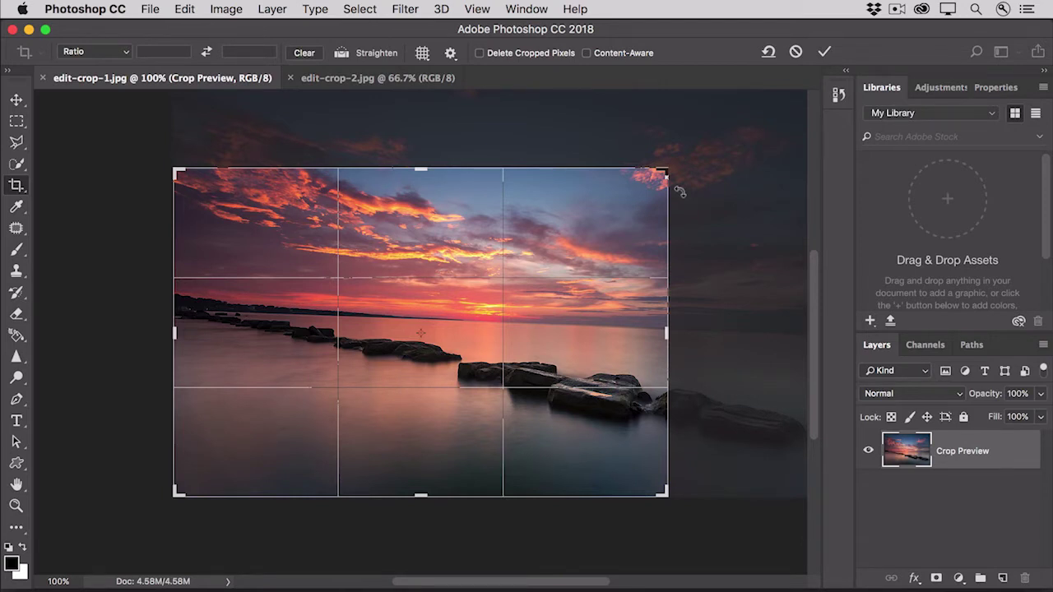
pyautogui.moveTo(432, 167); pyautogui.dragTo(435, 195)
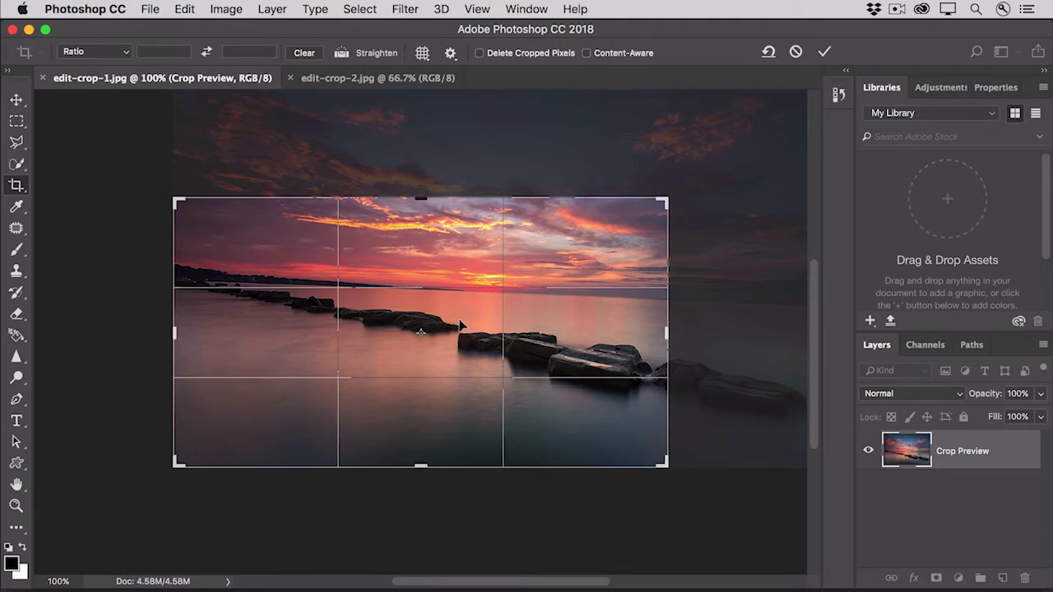
pyautogui.moveTo(460, 325); pyautogui.dragTo(373, 339)
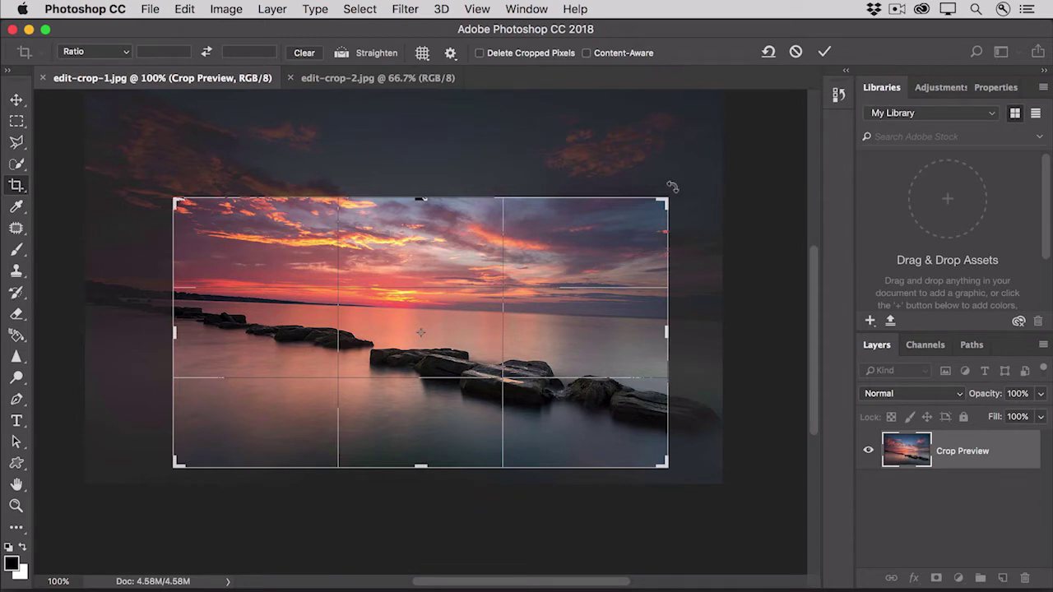
pyautogui.moveTo(672, 187); pyautogui.dragTo(663, 179)
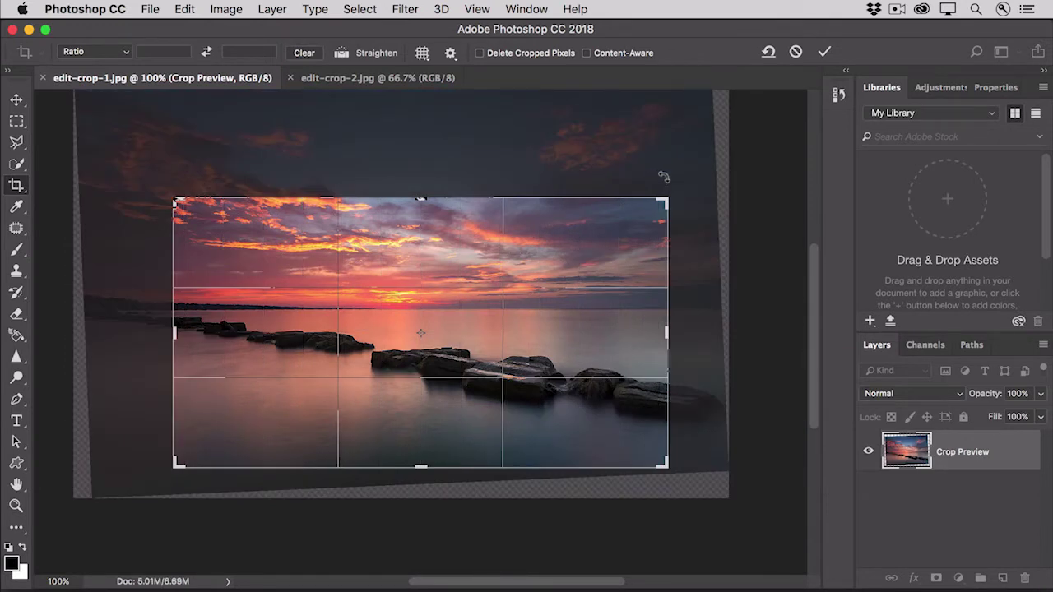
pyautogui.click(824, 53)
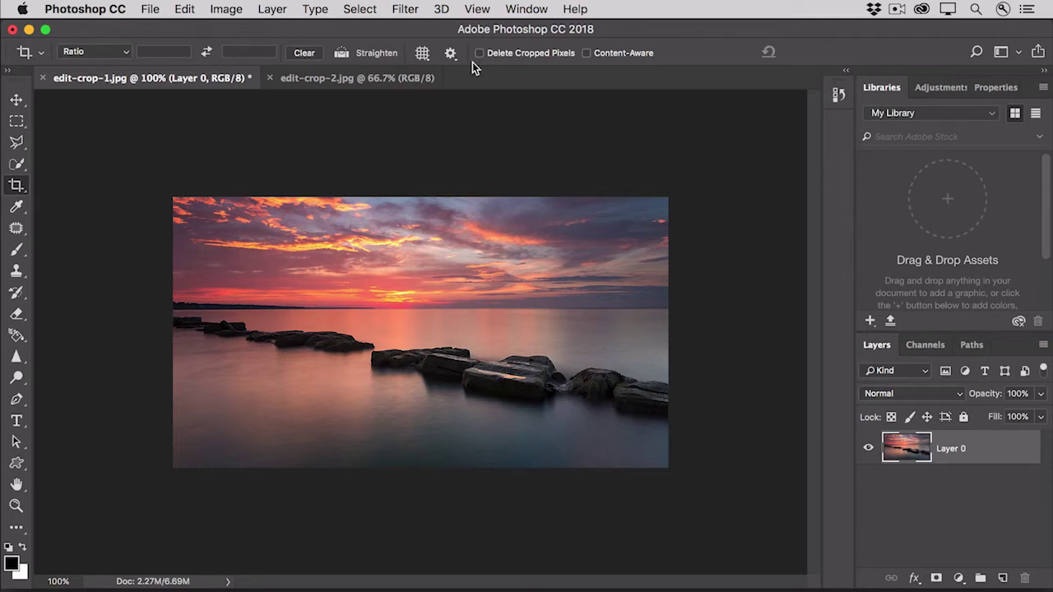
# - Straighten edit-crop-2.jpg along its horizon and apply an enlarged crop with Content-Aware filling the empty edges
pyautogui.click(282, 80)
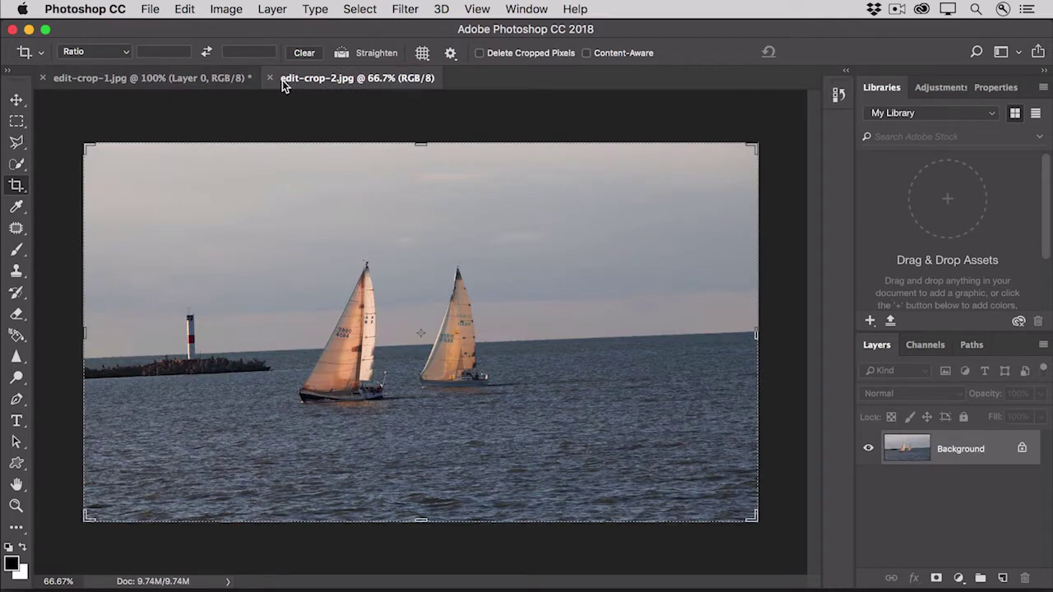
pyautogui.click(340, 56)
pyautogui.moveTo(662, 335); pyautogui.dragTo(559, 340)
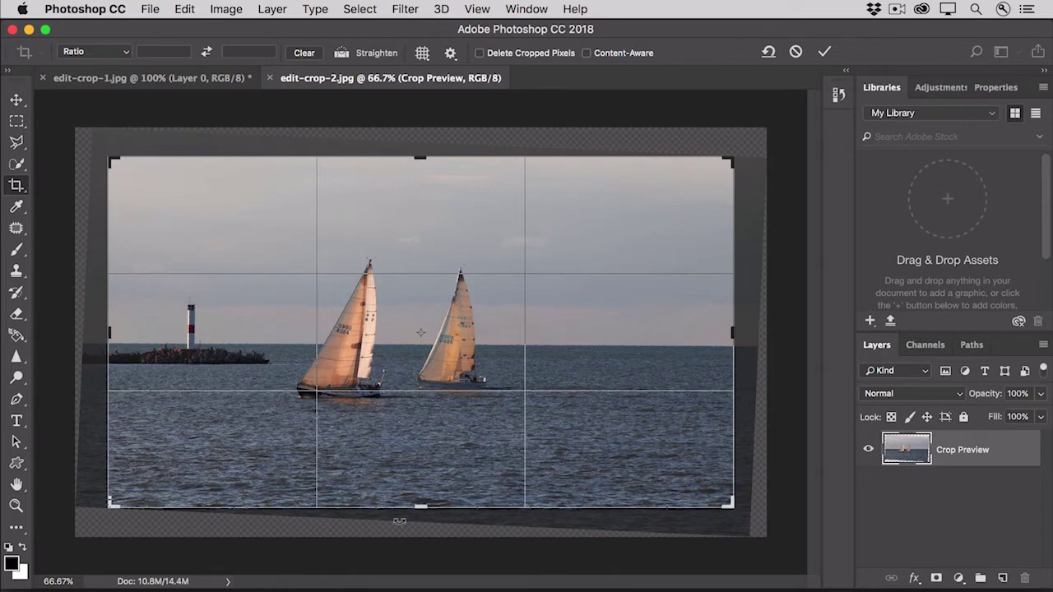
pyautogui.moveTo(407, 509)
pyautogui.mouseDown()
pyautogui.moveTo(407, 542)
pyautogui.moveTo(401, 514)
pyautogui.mouseUp()
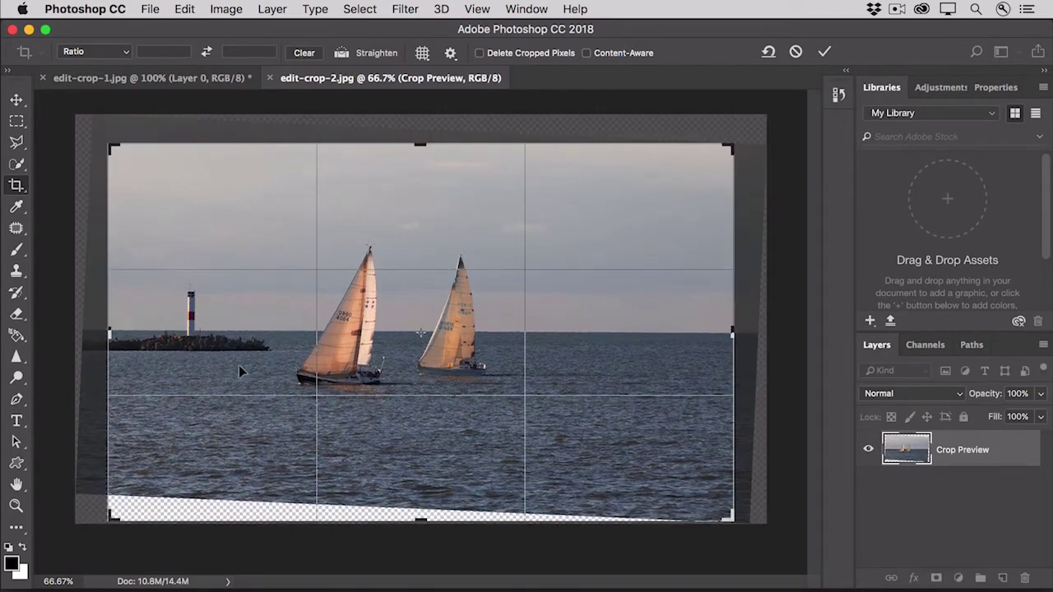
pyautogui.moveTo(108, 334); pyautogui.dragTo(93, 330)
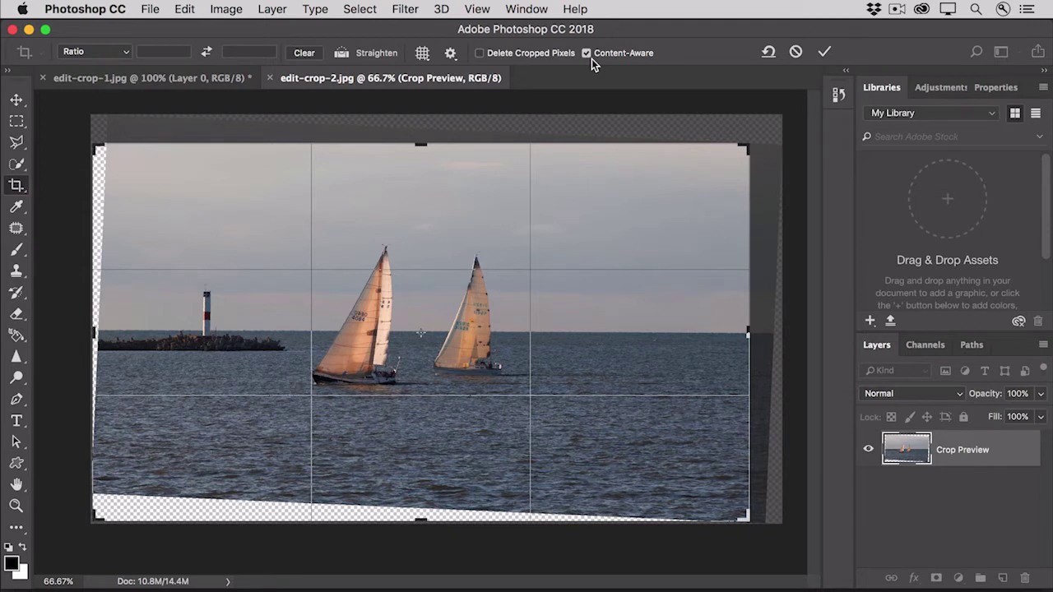
pyautogui.click(823, 54)
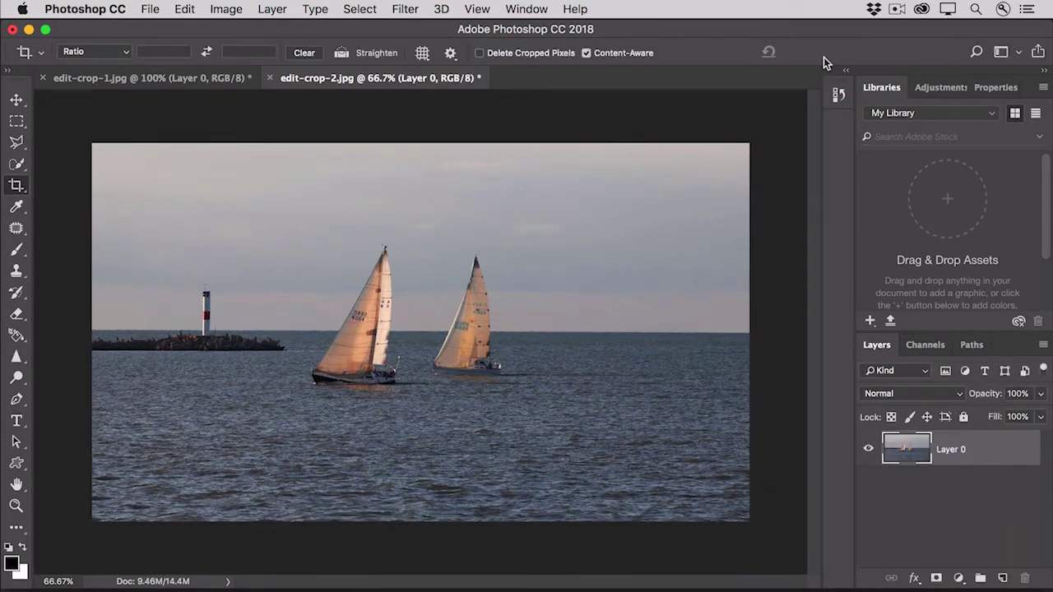
# - Set the crop ratio to 4 : 5 (8 : 10) and shrink the crop frame around the two sailboats
pyautogui.click(125, 55)
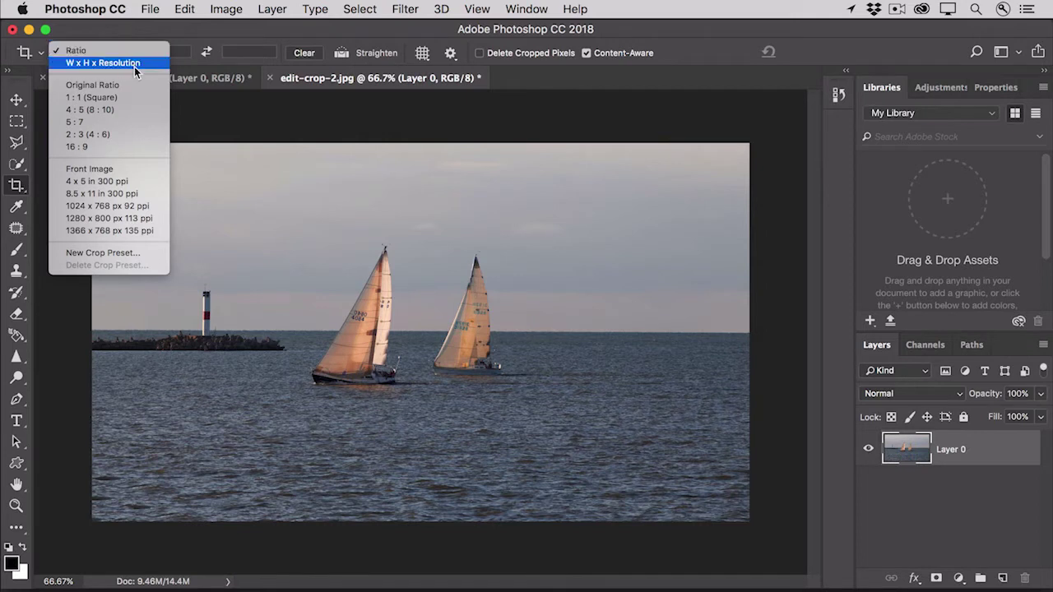
pyautogui.click(128, 107)
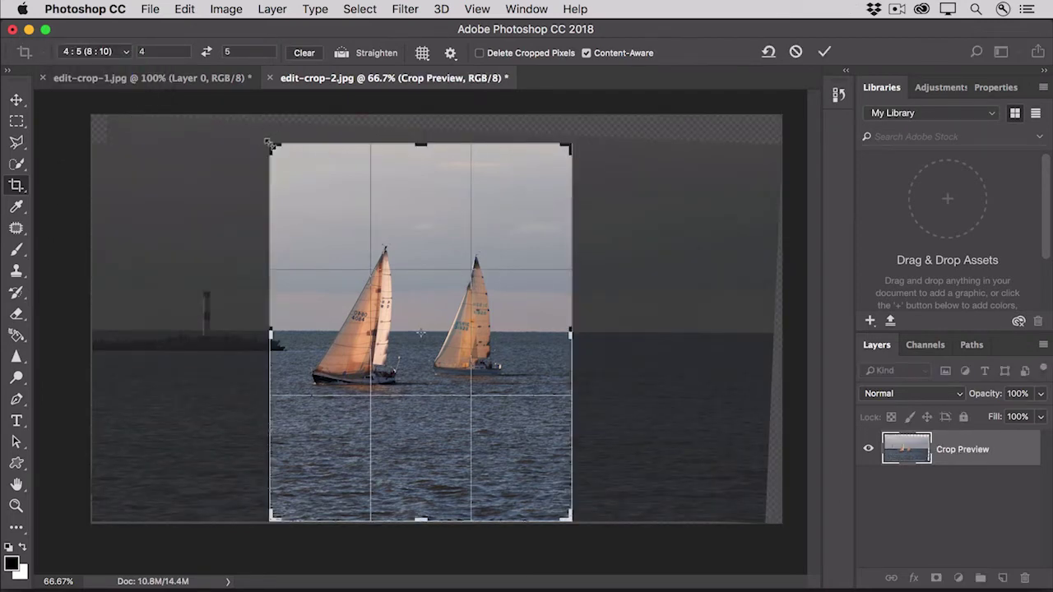
pyautogui.moveTo(271, 145); pyautogui.dragTo(284, 157)
pyautogui.moveTo(567, 152); pyautogui.dragTo(551, 172)
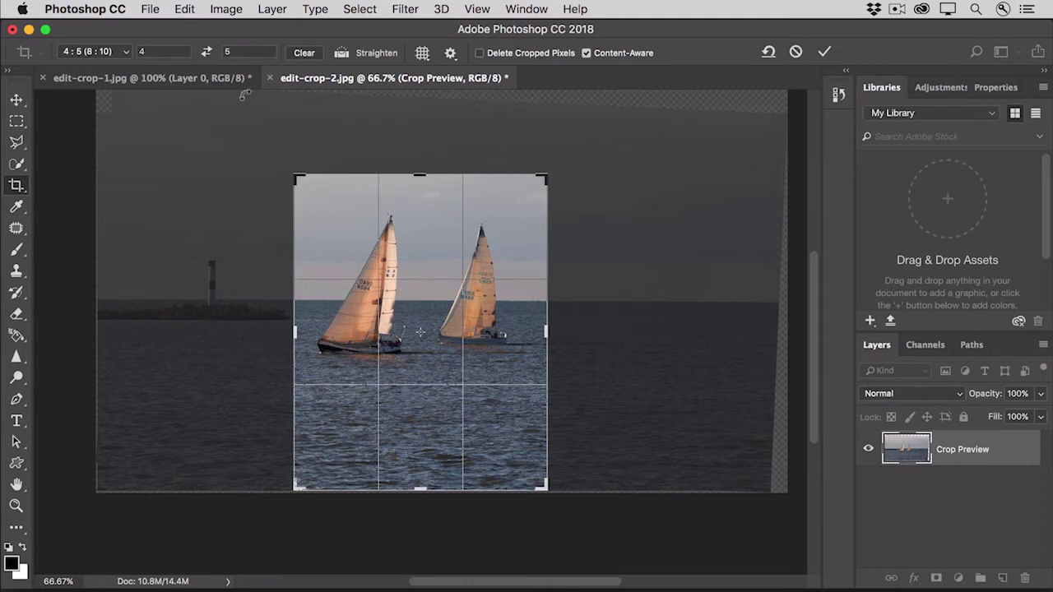
# - Swap the crop ratio to 5 by 4 landscape and apply a tighter crop around the two sailboats
pyautogui.click(207, 54)
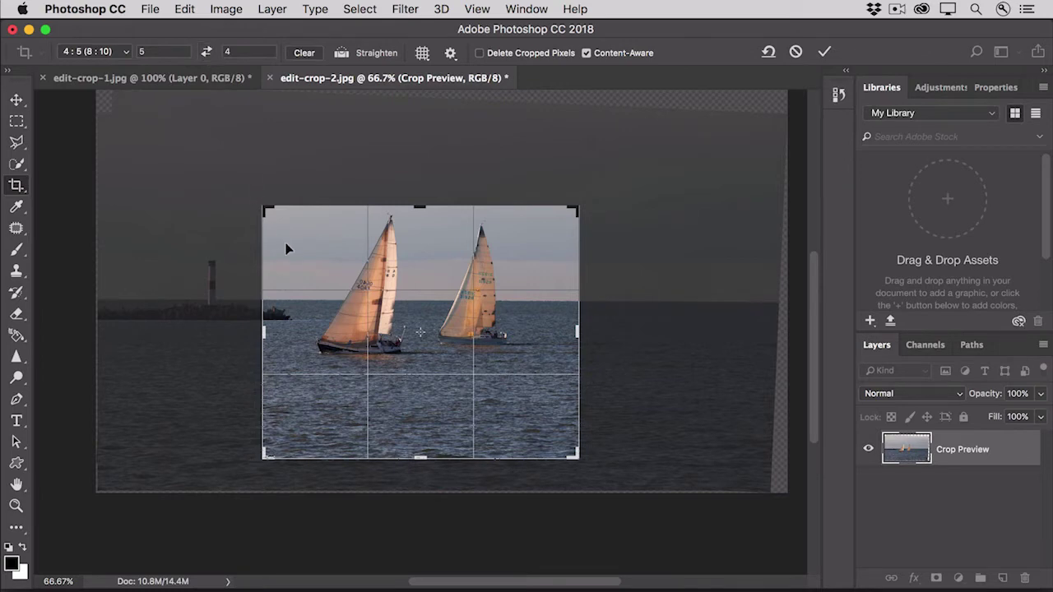
pyautogui.moveTo(287, 246); pyautogui.dragTo(254, 260)
pyautogui.moveTo(579, 207); pyautogui.dragTo(549, 229)
pyautogui.moveTo(419, 267); pyautogui.dragTo(419, 294)
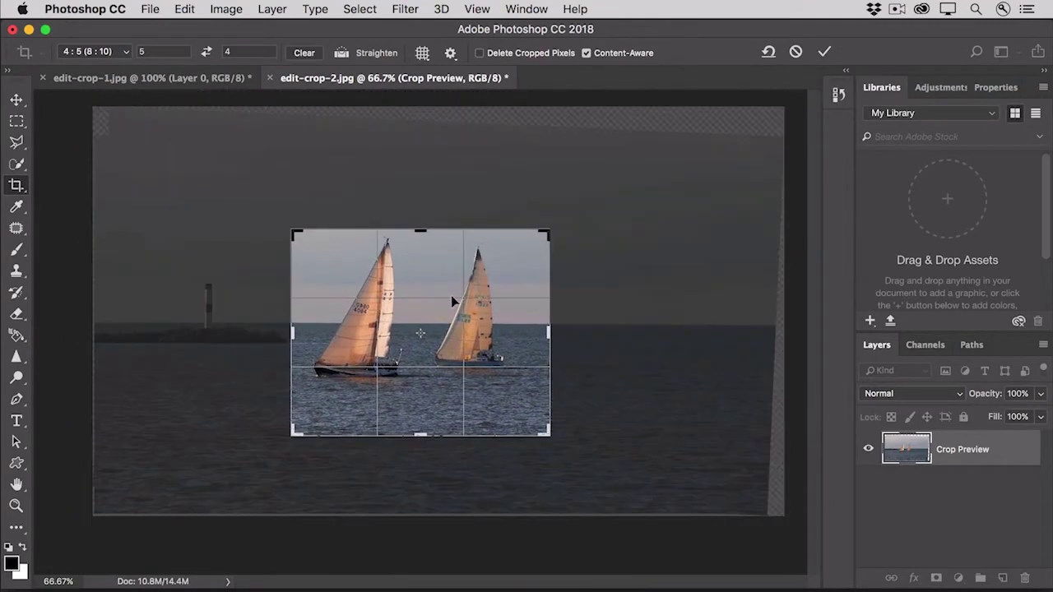
pyautogui.click(824, 54)
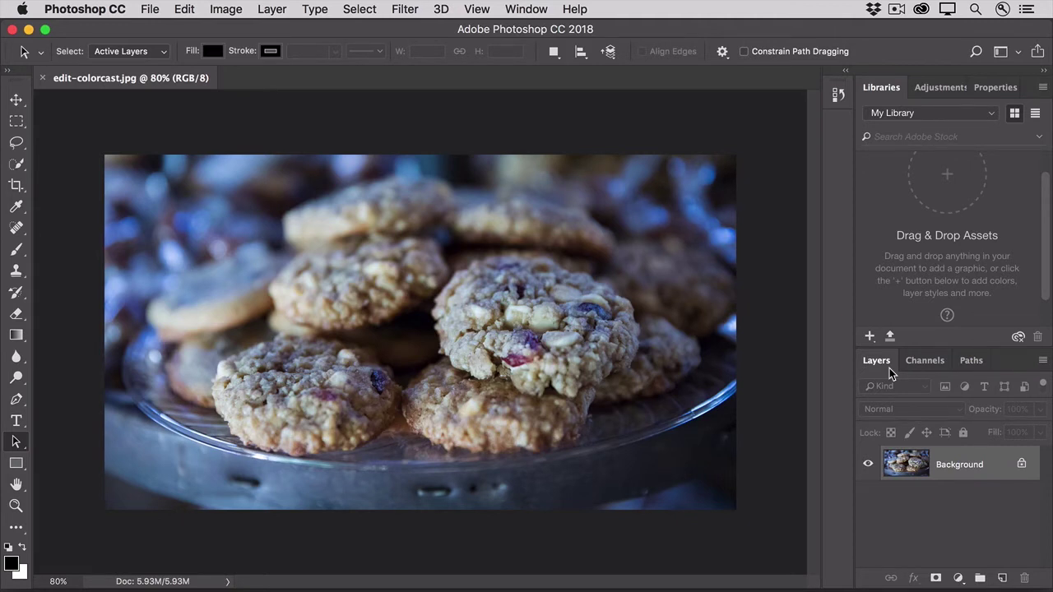
# - Add a Levels adjustment layer to the cookie photo and sample the metal stand below the front cookie as the gray point
pyautogui.click(958, 579)
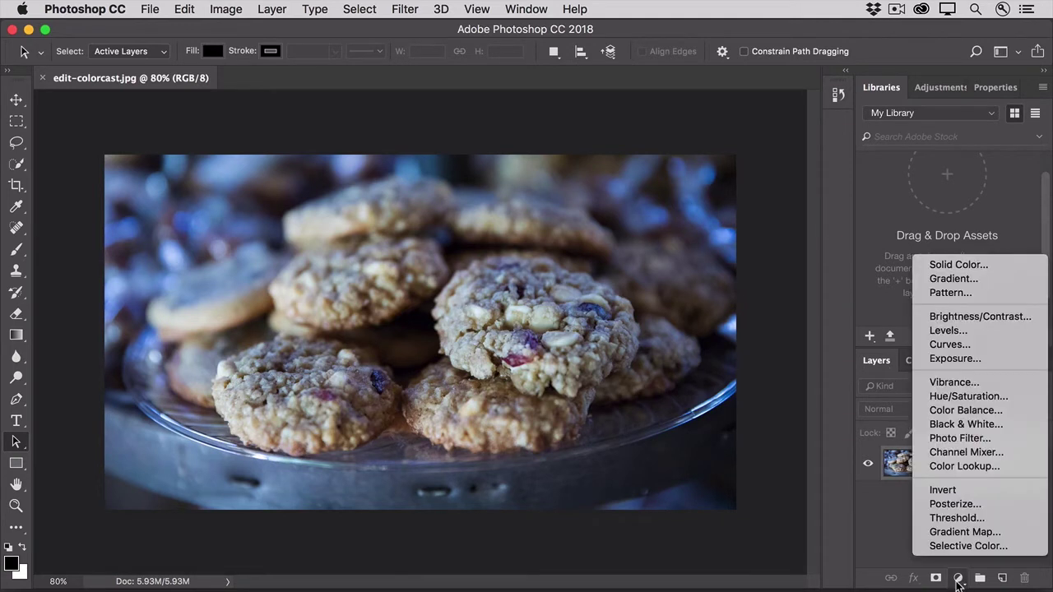
pyautogui.click(937, 330)
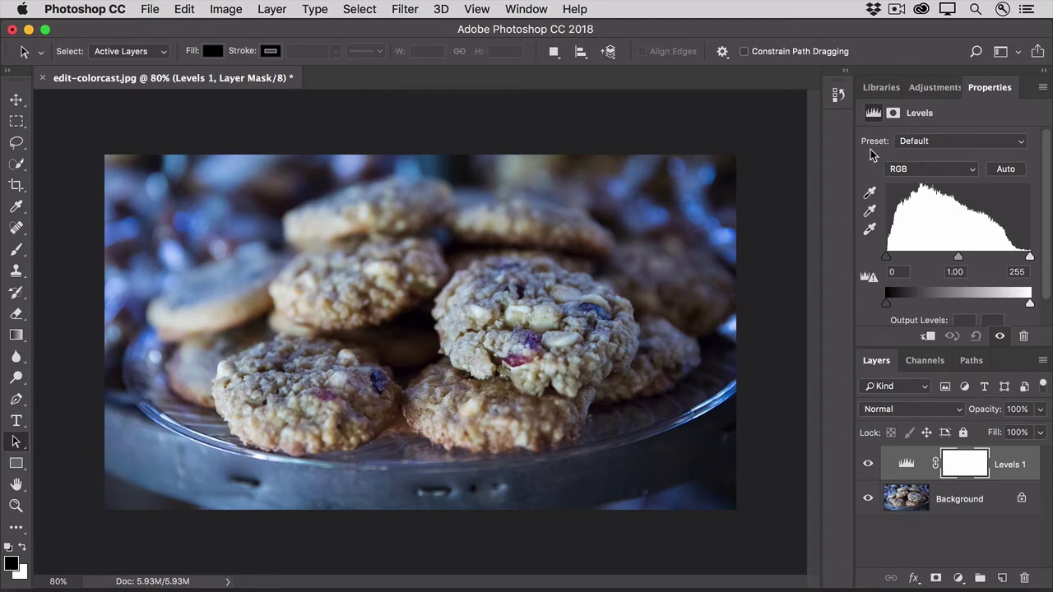
pyautogui.click(876, 217)
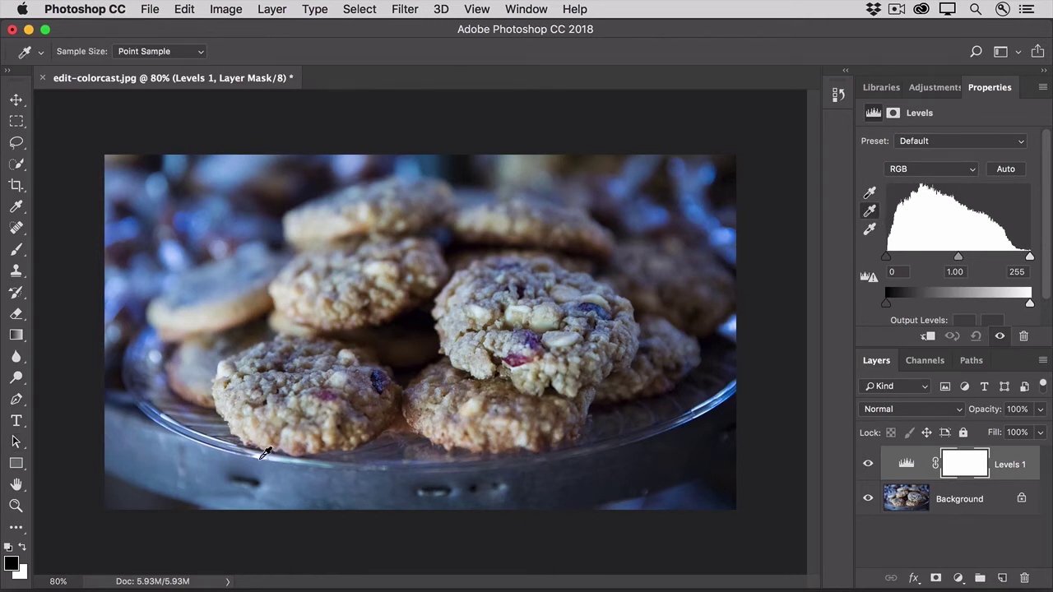
pyautogui.click(225, 463)
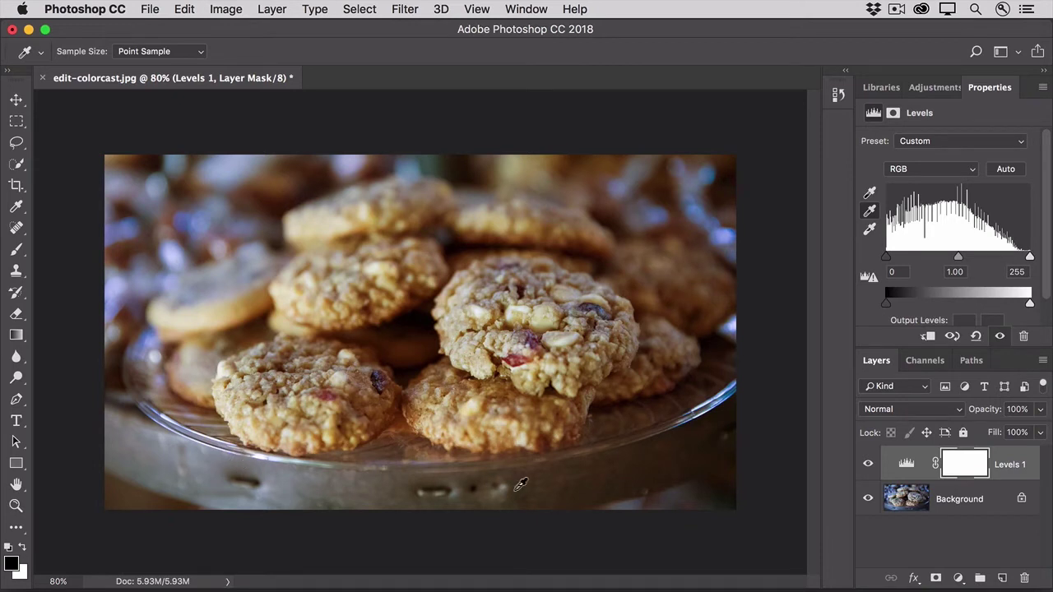
# - Try other gray-point samples along the metal stand, resample below the front-left cookie, and slightly lower the Levels layer's opacity
pyautogui.click(534, 475)
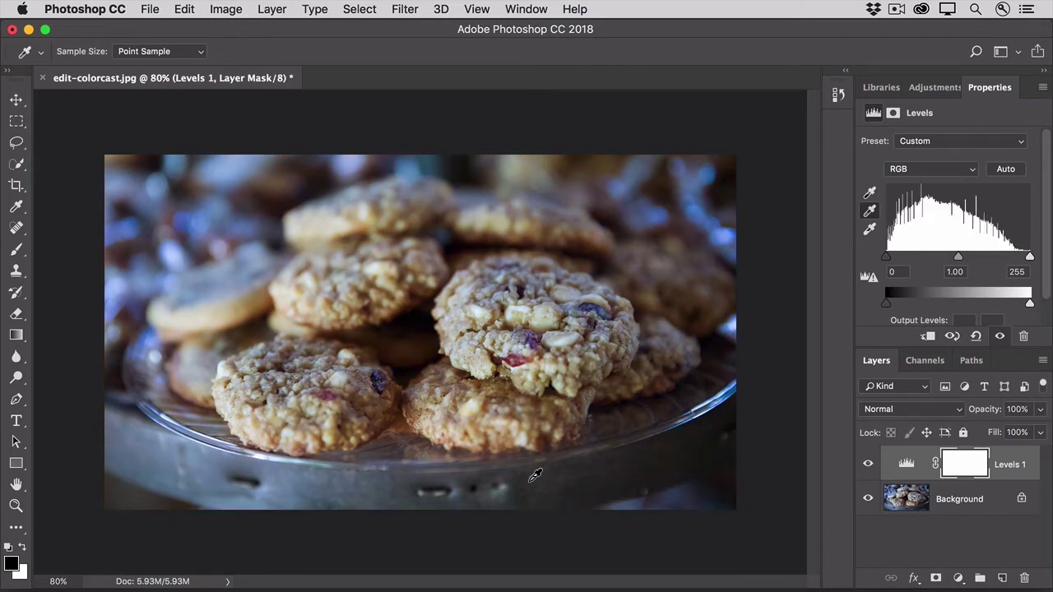
pyautogui.click(384, 477)
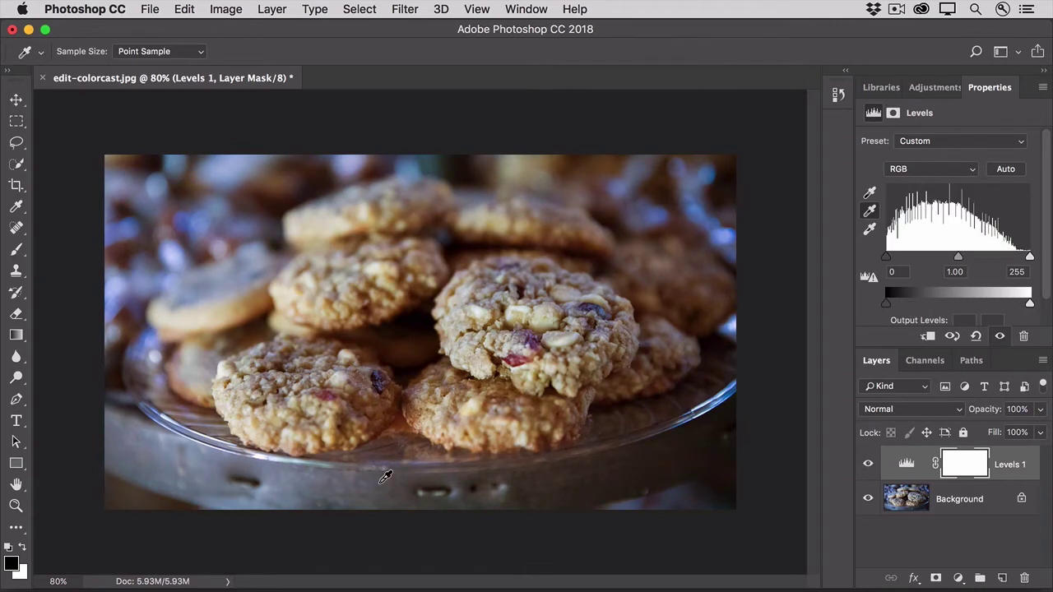
pyautogui.click(230, 464)
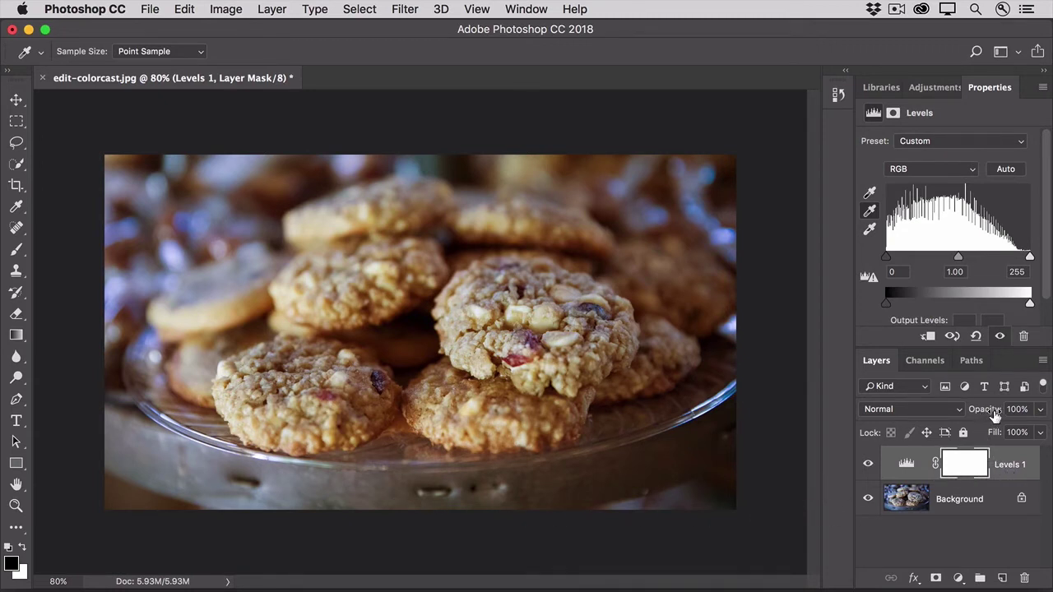
pyautogui.moveTo(992, 416); pyautogui.dragTo(981, 416)
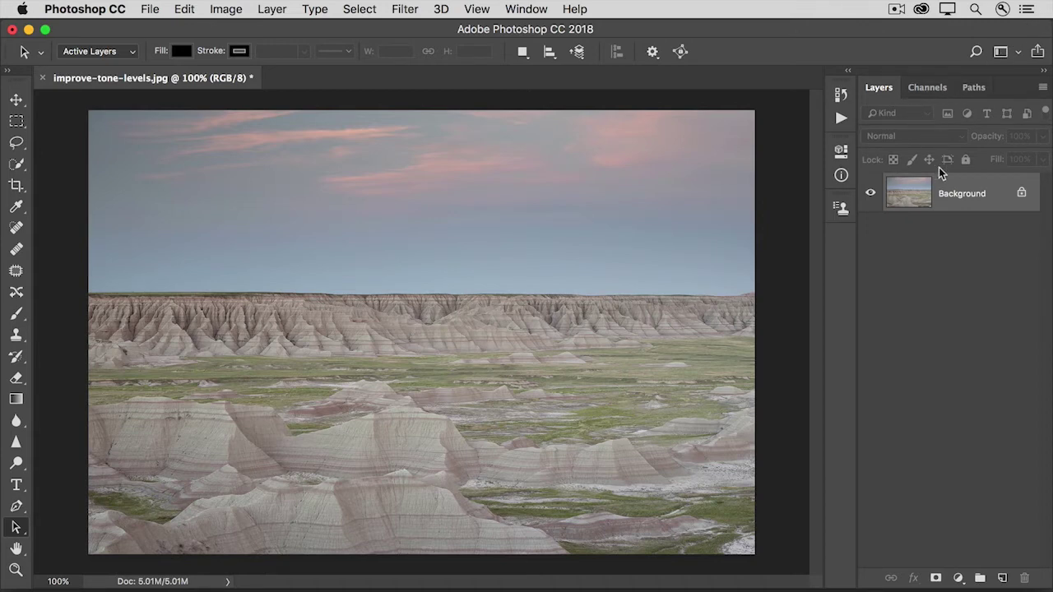
# - Add a Levels adjustment layer above the Background of improve-tone-levels.jpg
pyautogui.click(958, 579)
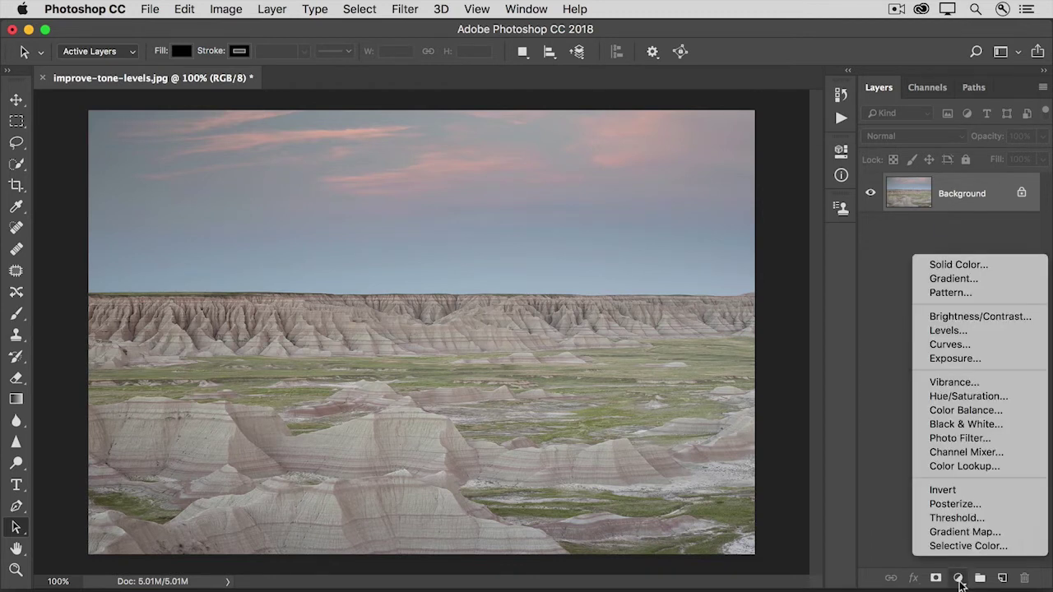
pyautogui.click(973, 330)
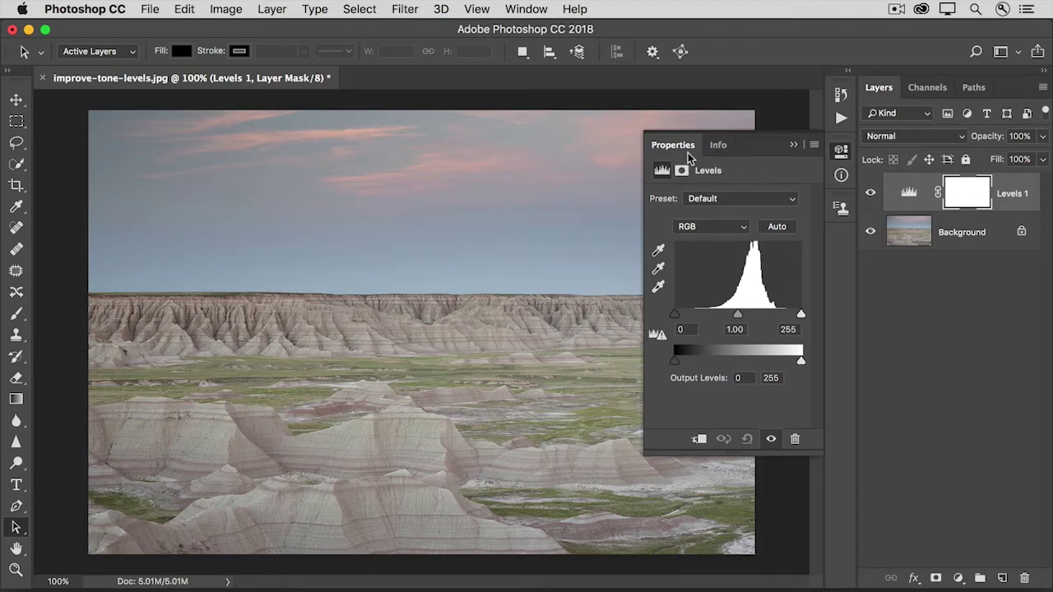
pyautogui.click(524, 12)
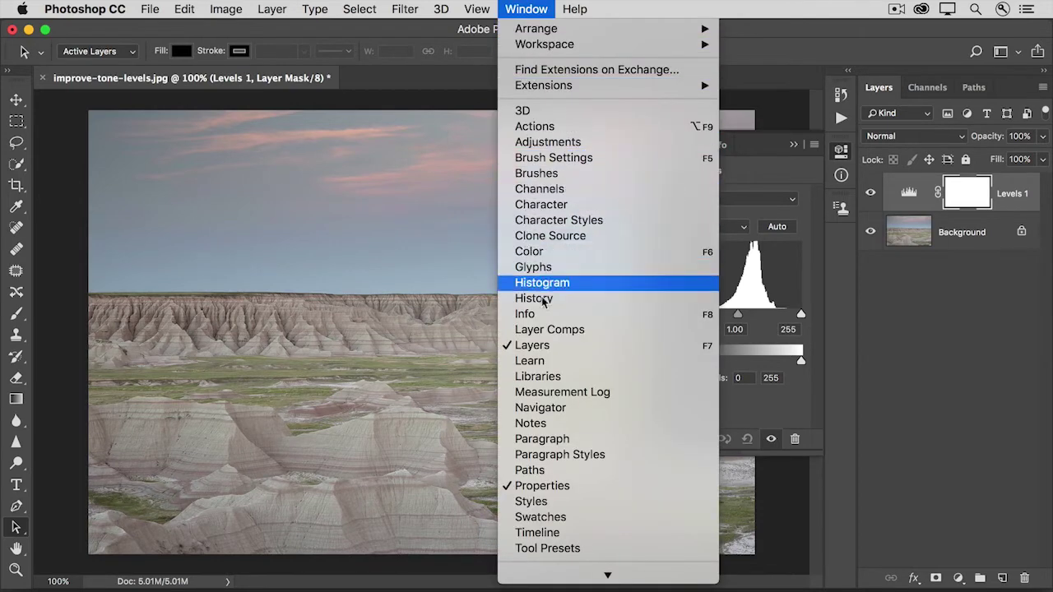
pyautogui.click(766, 459)
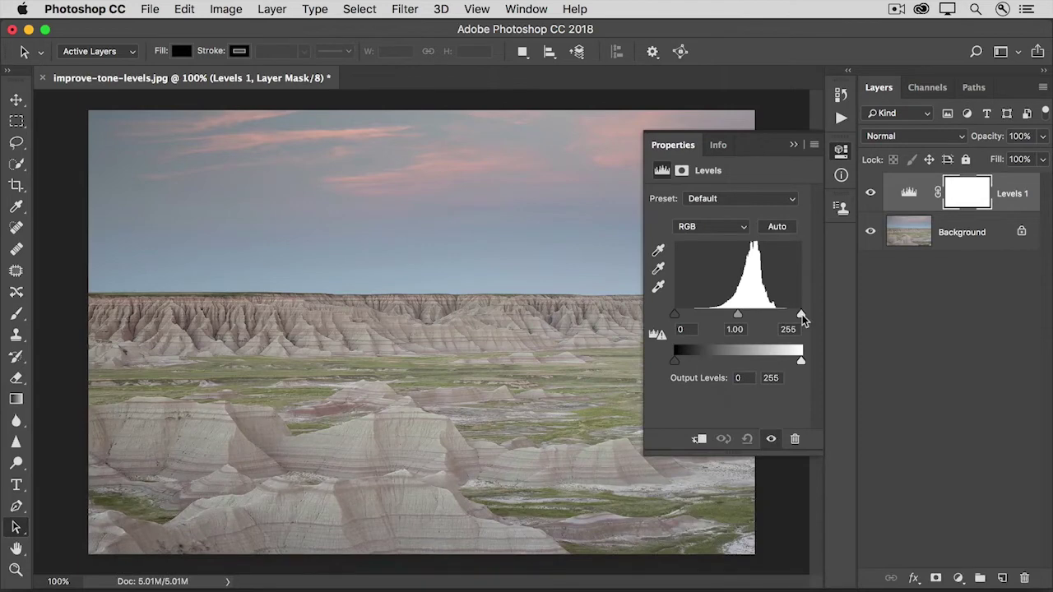
# - Set the Levels input white point to 197 and black point to 73, using the clipping preview to judge each
pyautogui.moveTo(802, 314); pyautogui.dragTo(775, 319)
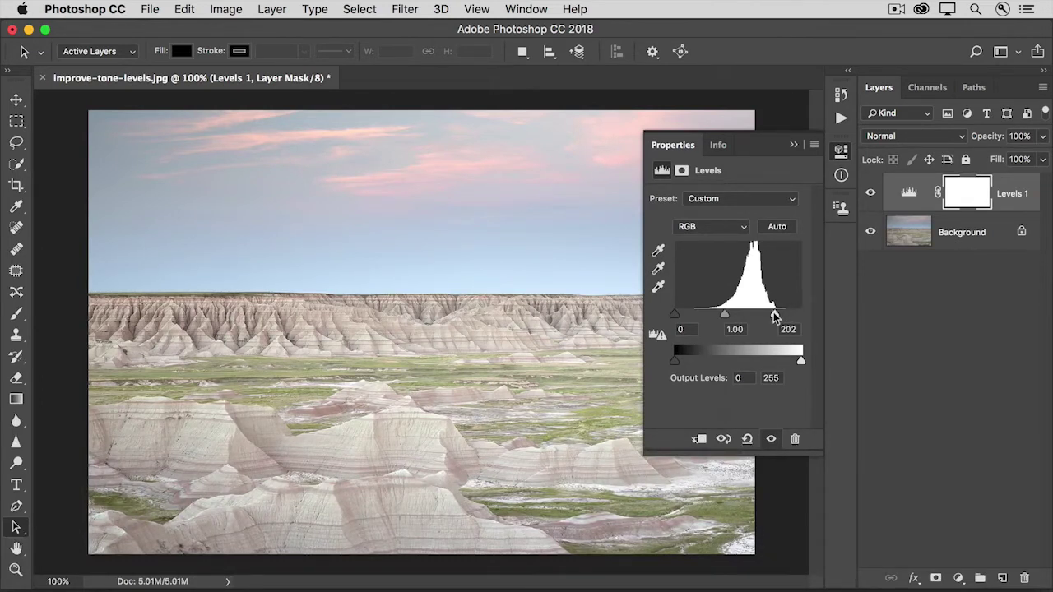
pyautogui.moveTo(776, 313); pyautogui.dragTo(801, 314)
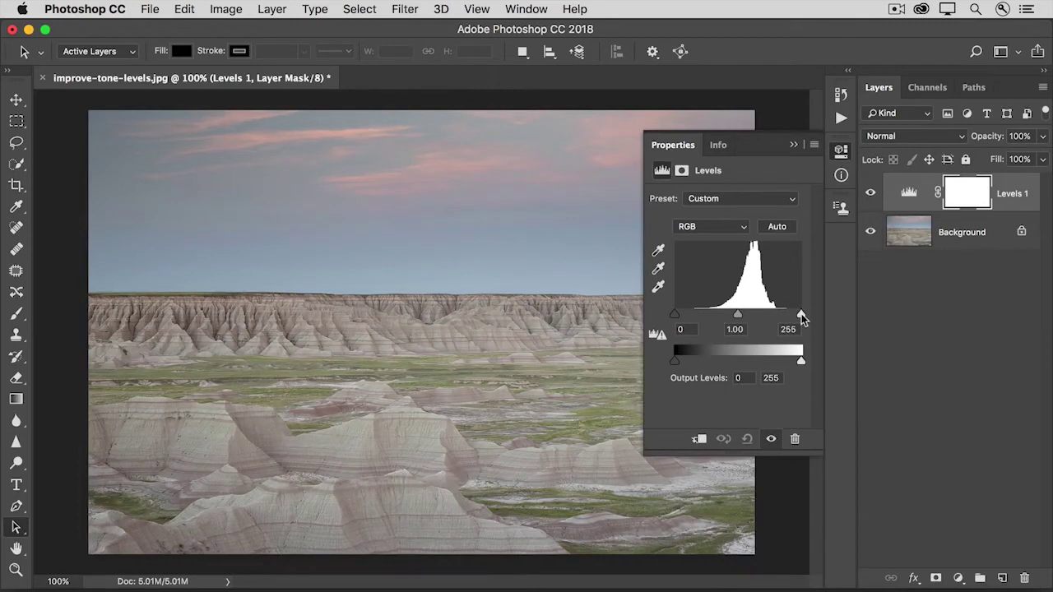
pyautogui.moveTo(801, 315); pyautogui.dragTo(777, 316)
pyautogui.moveTo(777, 318); pyautogui.dragTo(774, 319)
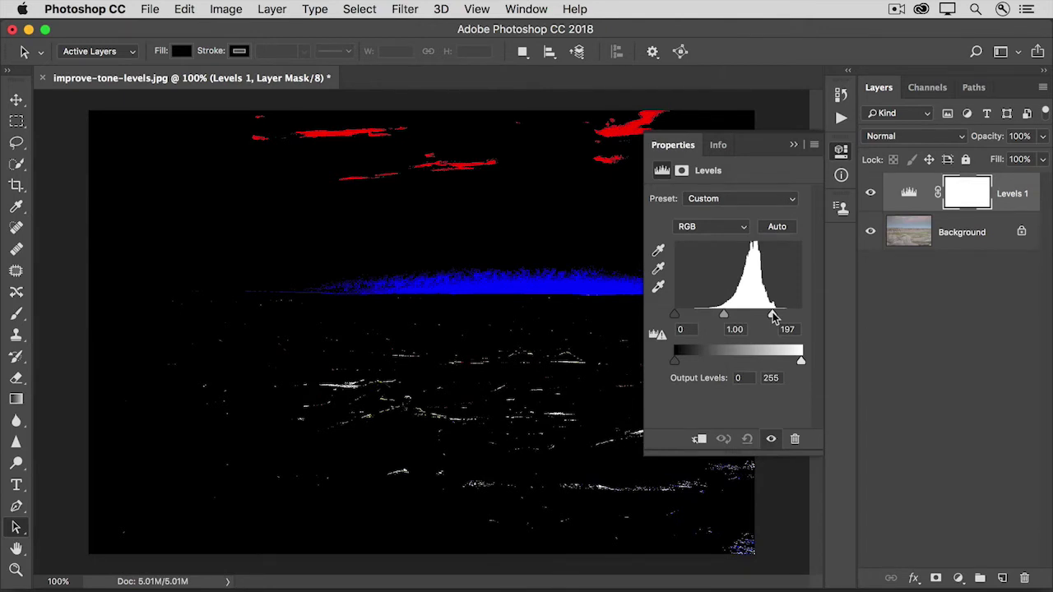
pyautogui.moveTo(774, 319); pyautogui.dragTo(773, 319)
pyautogui.moveTo(773, 317); pyautogui.dragTo(773, 318)
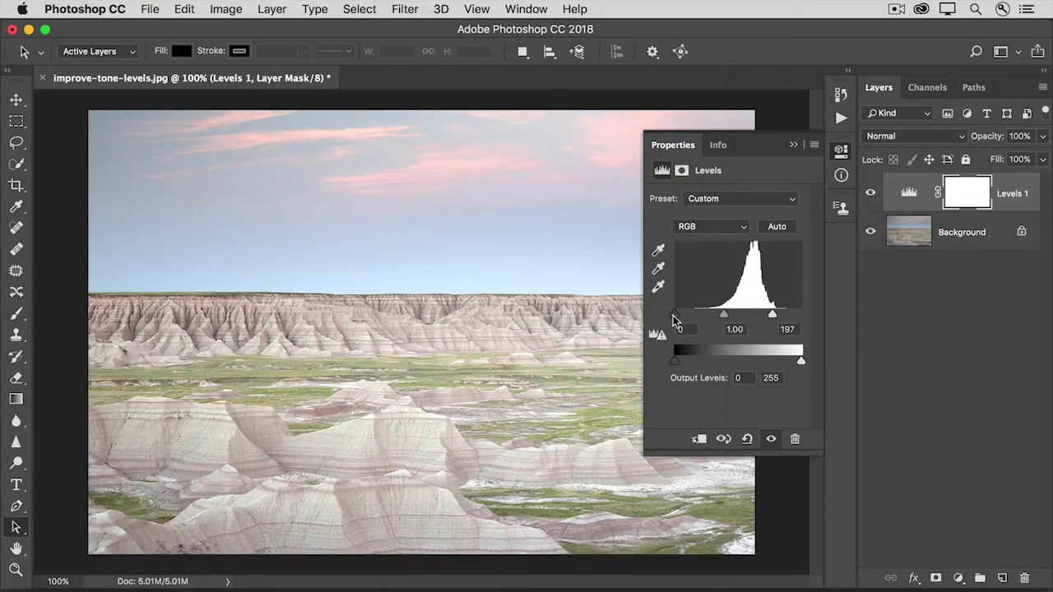
pyautogui.moveTo(674, 320); pyautogui.dragTo(713, 323)
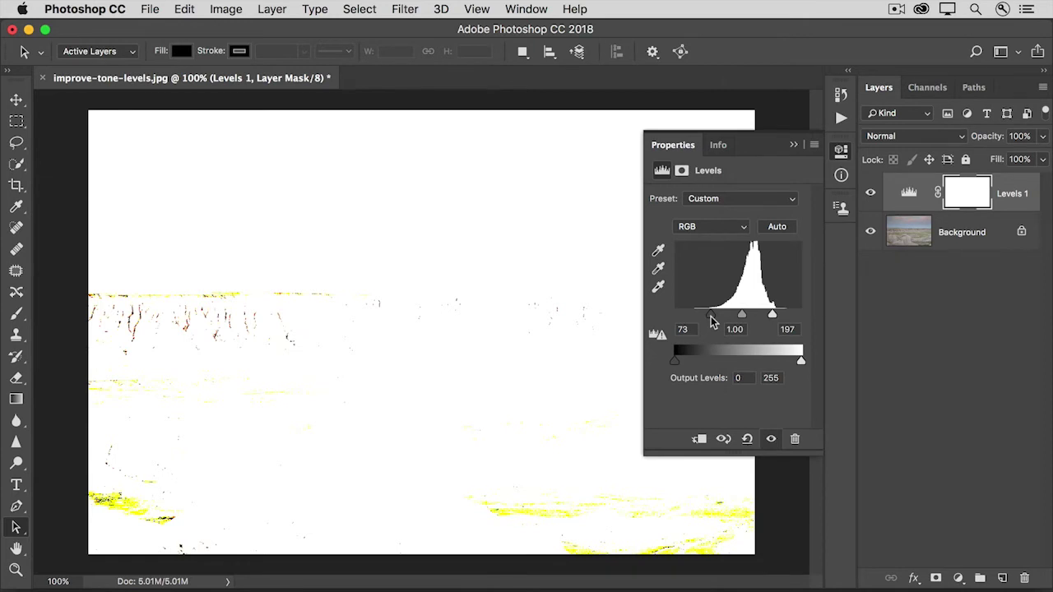
pyautogui.moveTo(713, 321); pyautogui.dragTo(712, 321)
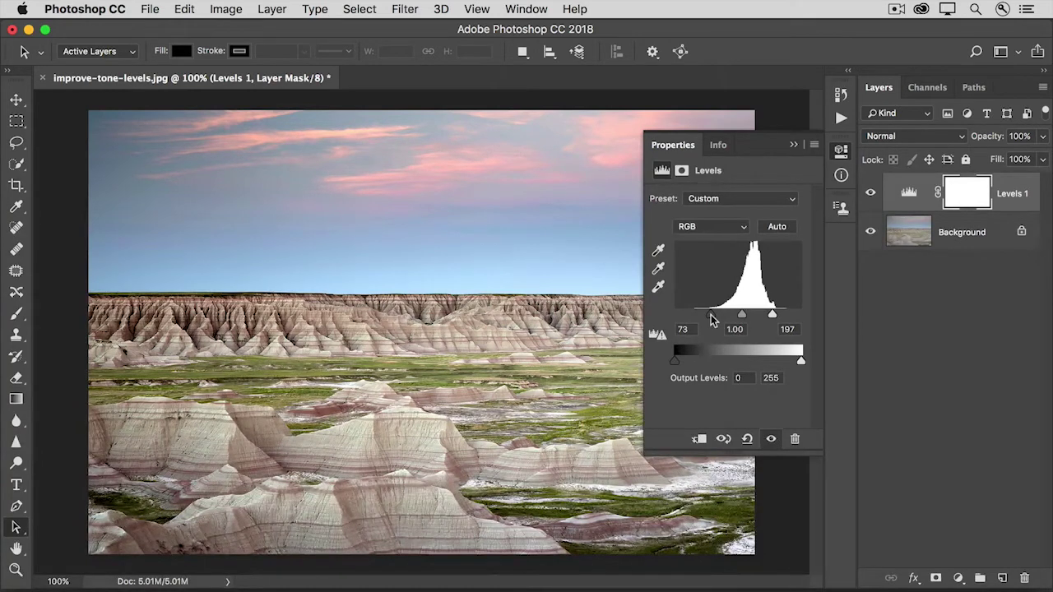
# - Refine the Levels inputs to black point 70, midtone 1.31 and white point 200, and compare the photo with and without the adjustment
pyautogui.moveTo(712, 320); pyautogui.dragTo(710, 320)
pyautogui.moveTo(773, 317); pyautogui.dragTo(775, 322)
pyautogui.moveTo(742, 317); pyautogui.dragTo(736, 320)
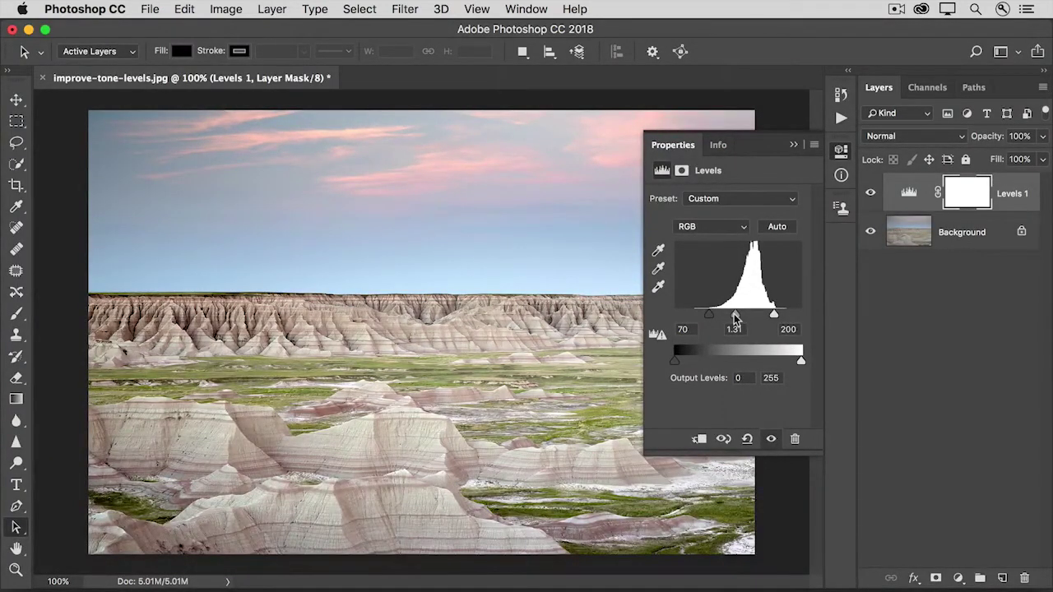
pyautogui.click(771, 441)
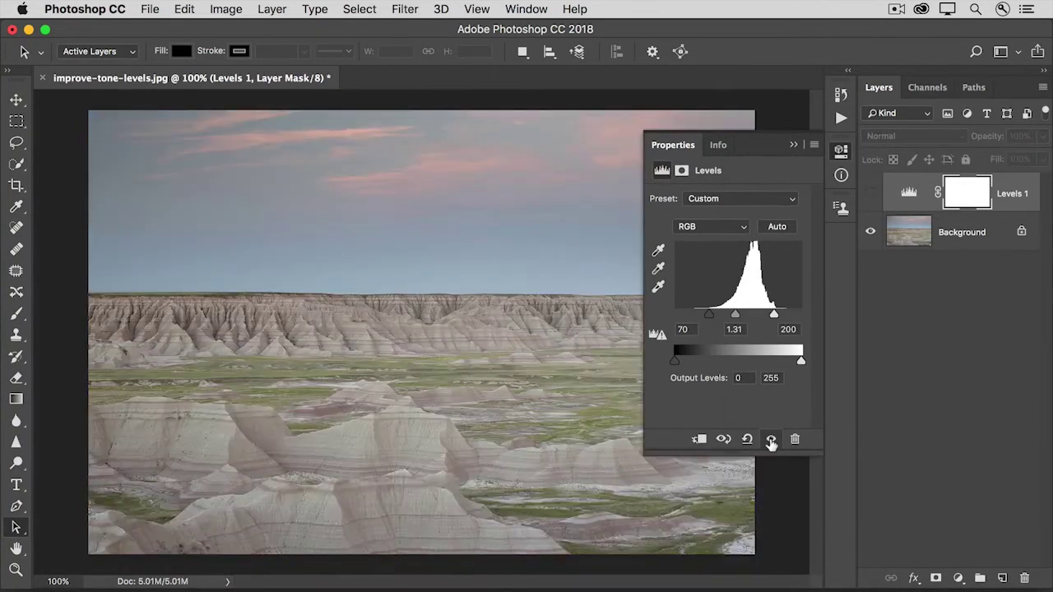
pyautogui.click(772, 440)
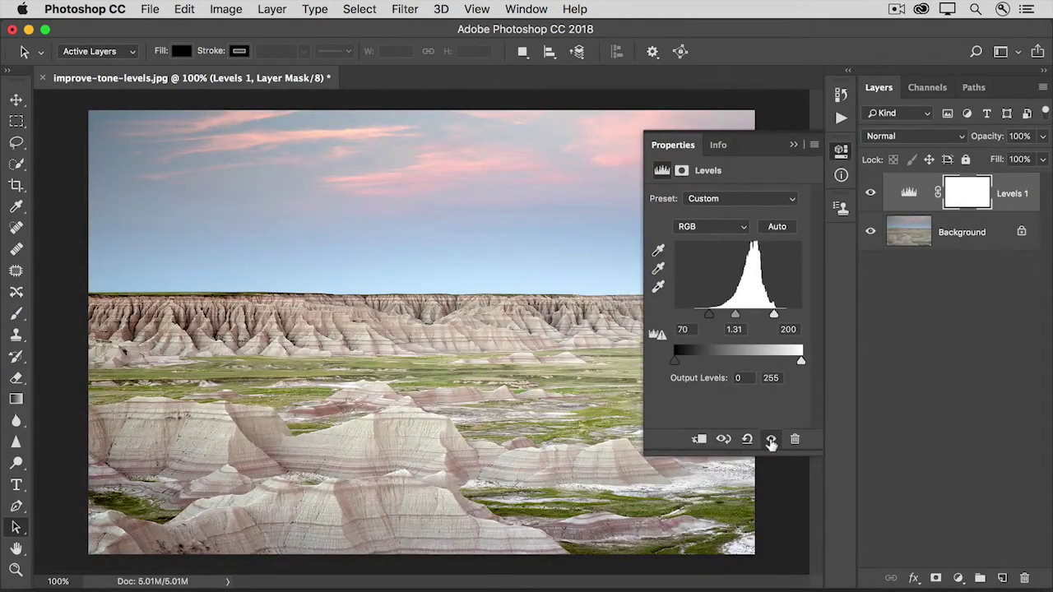
pyautogui.click(149, 10)
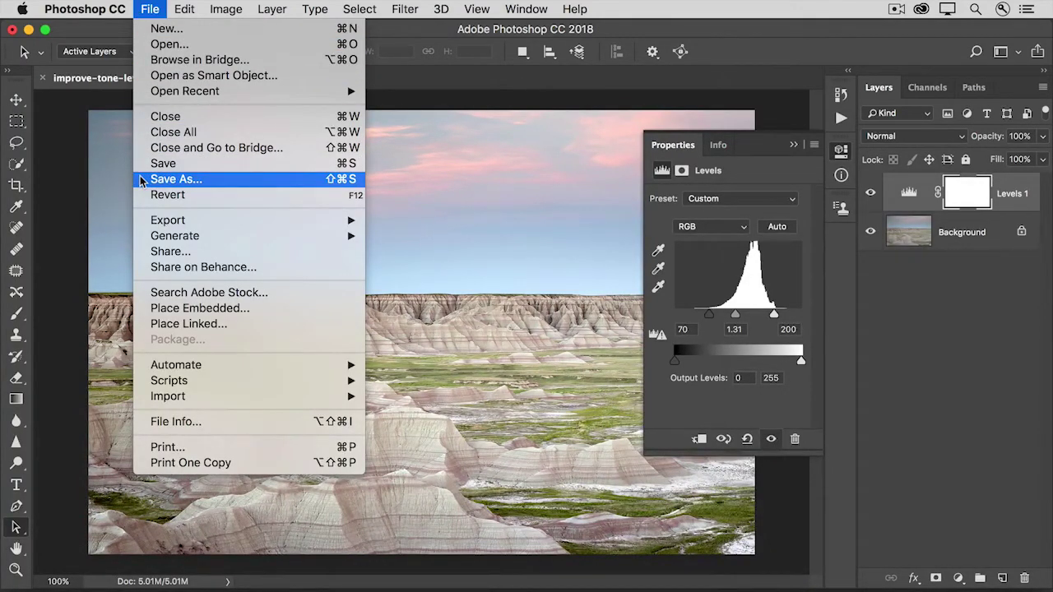
pyautogui.click(887, 294)
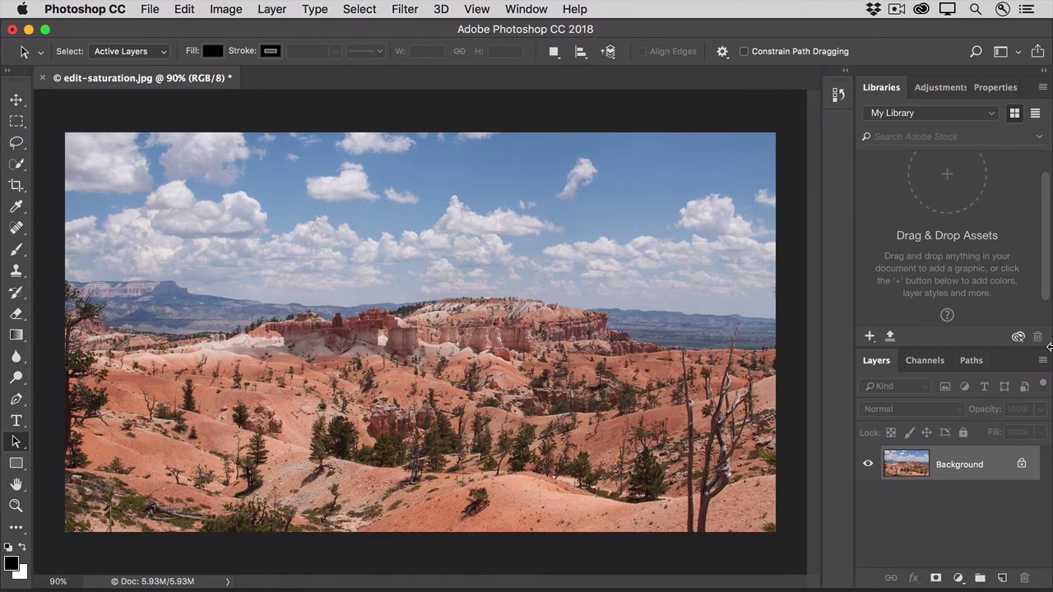
# - Add a Hue/Saturation adjustment layer above the Background of edit-saturation.jpg
pyautogui.click(959, 579)
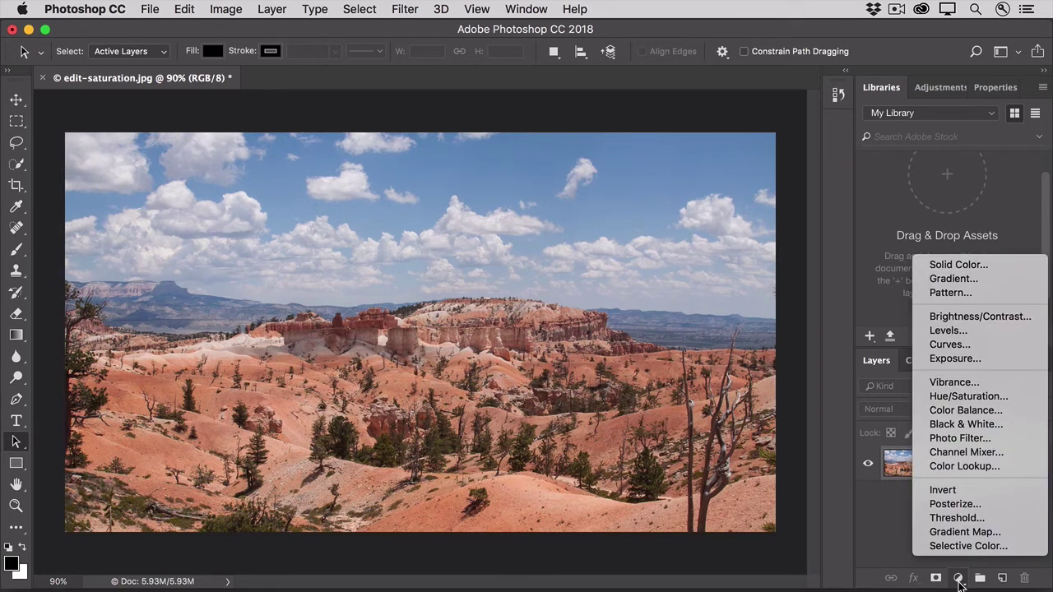
pyautogui.click(919, 396)
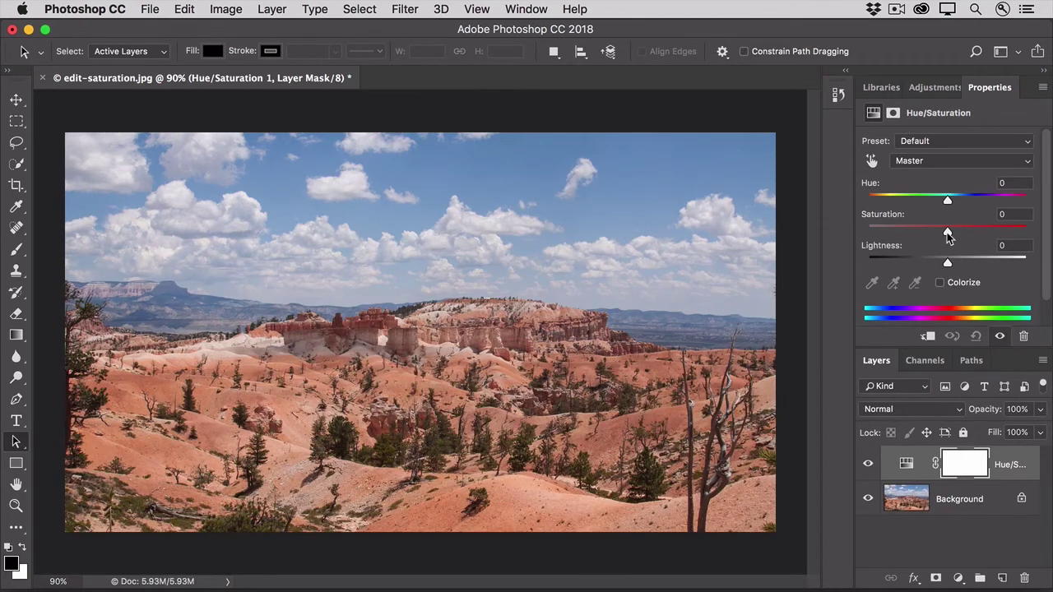
# - Try a Master saturation of +43 and a lower setting, and reset the Master saturation to 0
pyautogui.moveTo(947, 236); pyautogui.dragTo(983, 235)
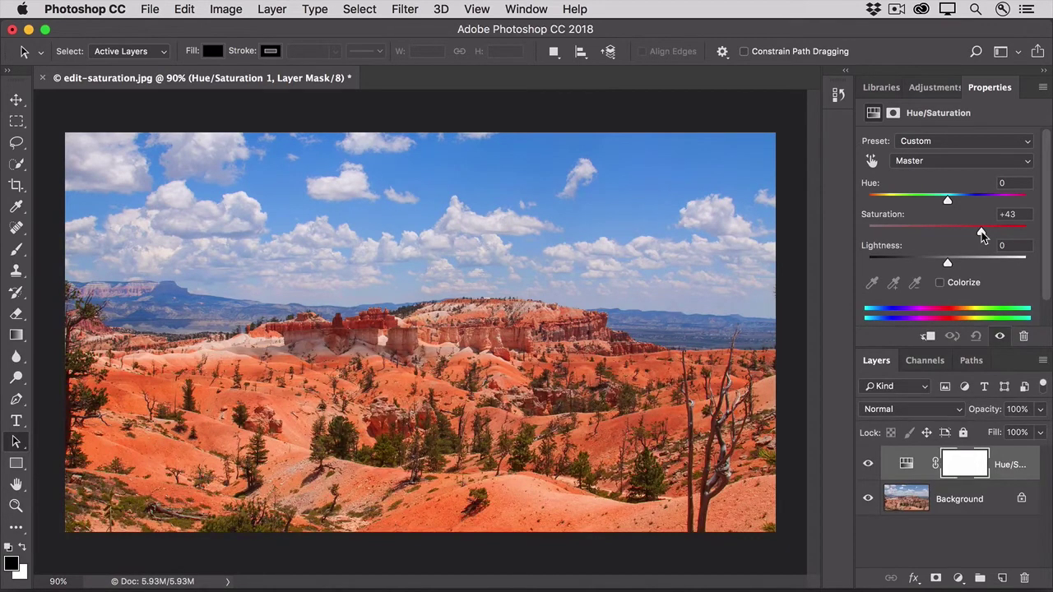
pyautogui.moveTo(982, 235); pyautogui.dragTo(967, 235)
pyautogui.click(1017, 215)
pyautogui.write('0')
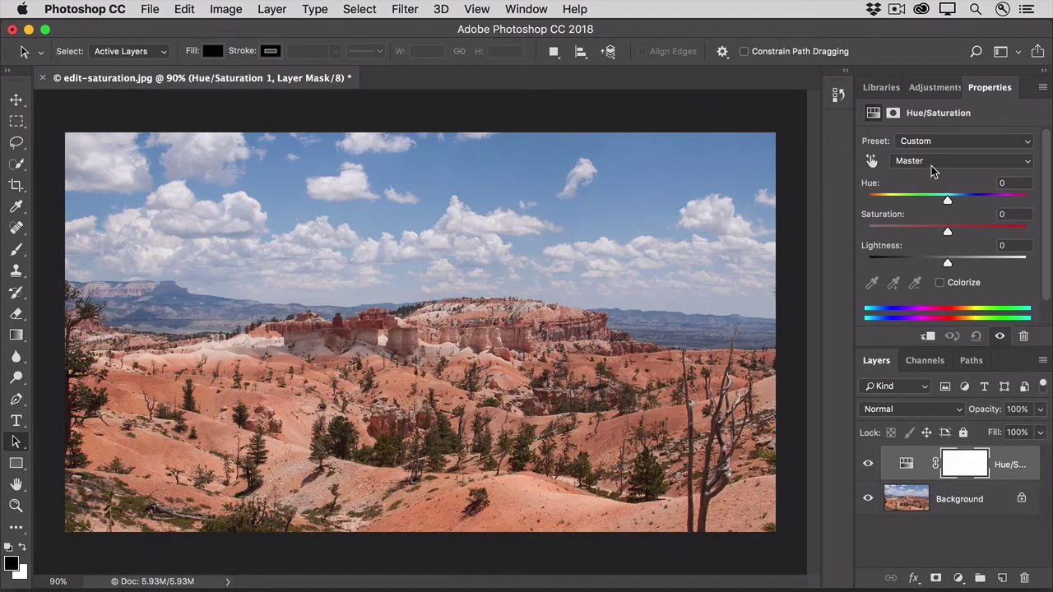
# - Set the Blues range of the Hue/Saturation layer to saturation +40 and lightness -42
pyautogui.click(1027, 164)
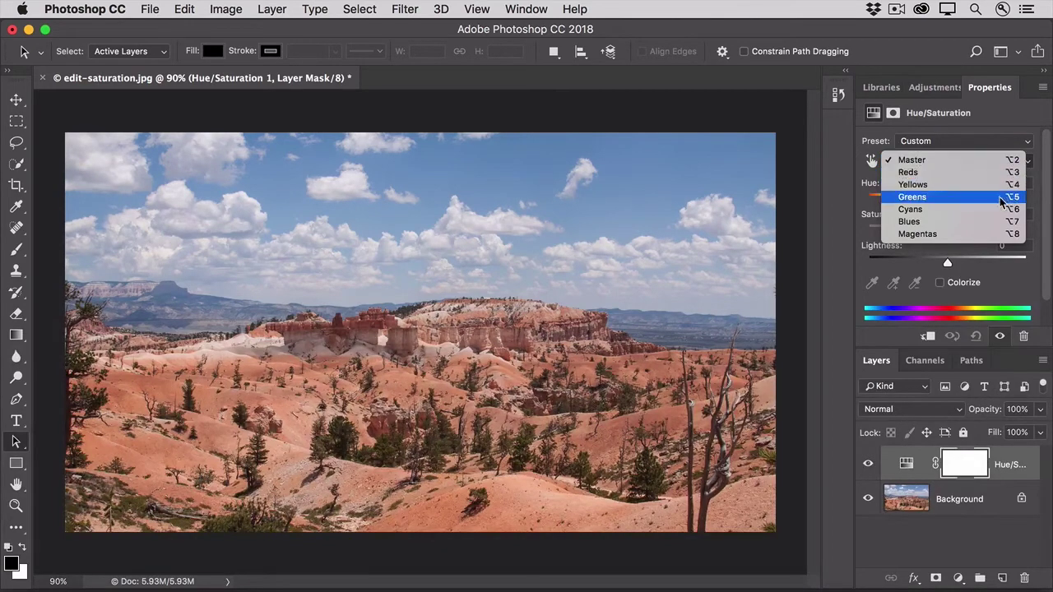
pyautogui.click(988, 225)
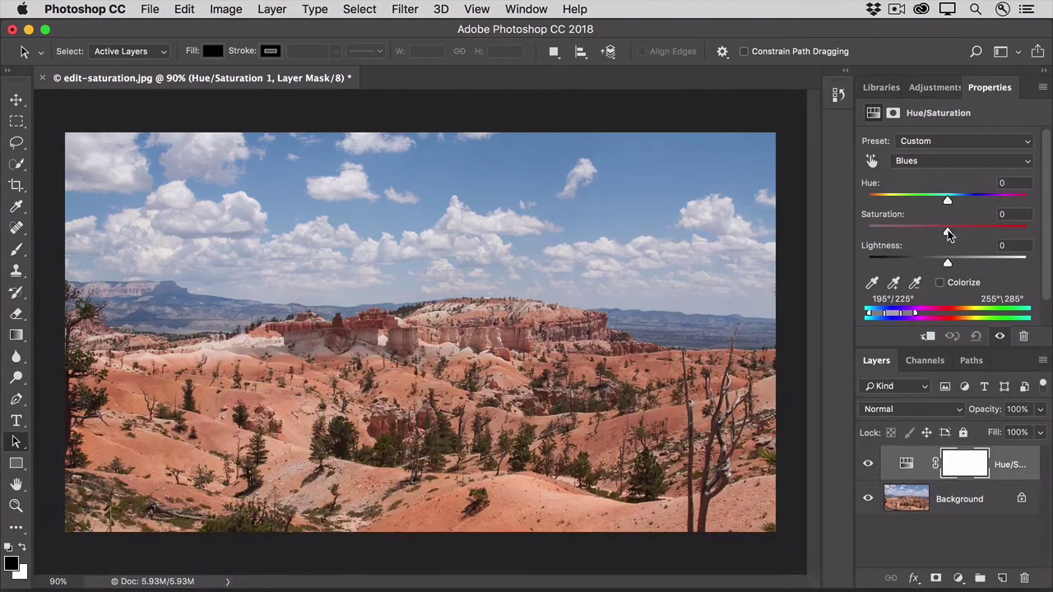
pyautogui.moveTo(949, 234); pyautogui.dragTo(979, 235)
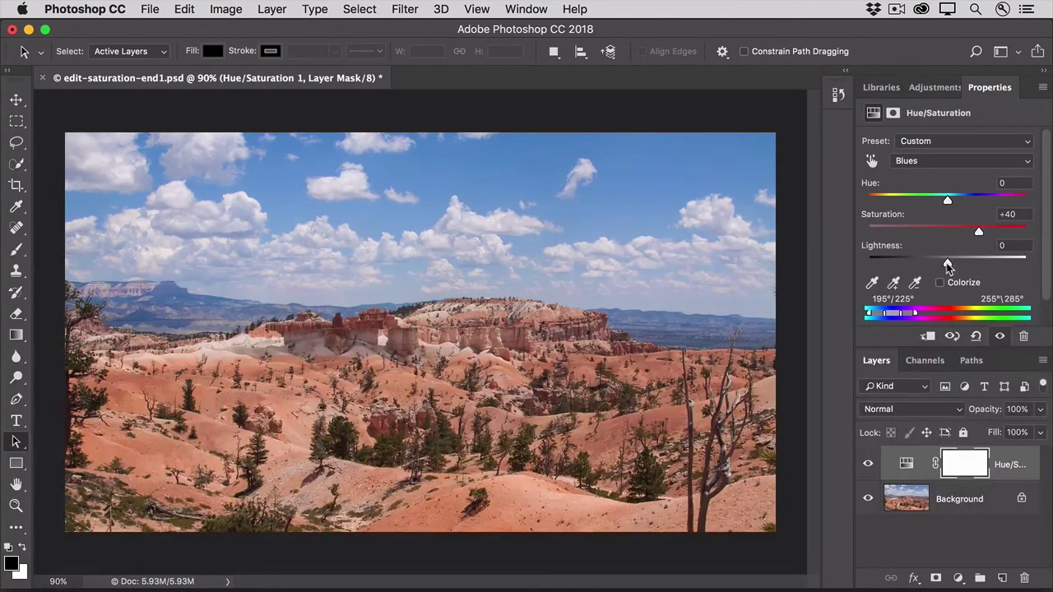
pyautogui.moveTo(946, 263); pyautogui.dragTo(914, 265)
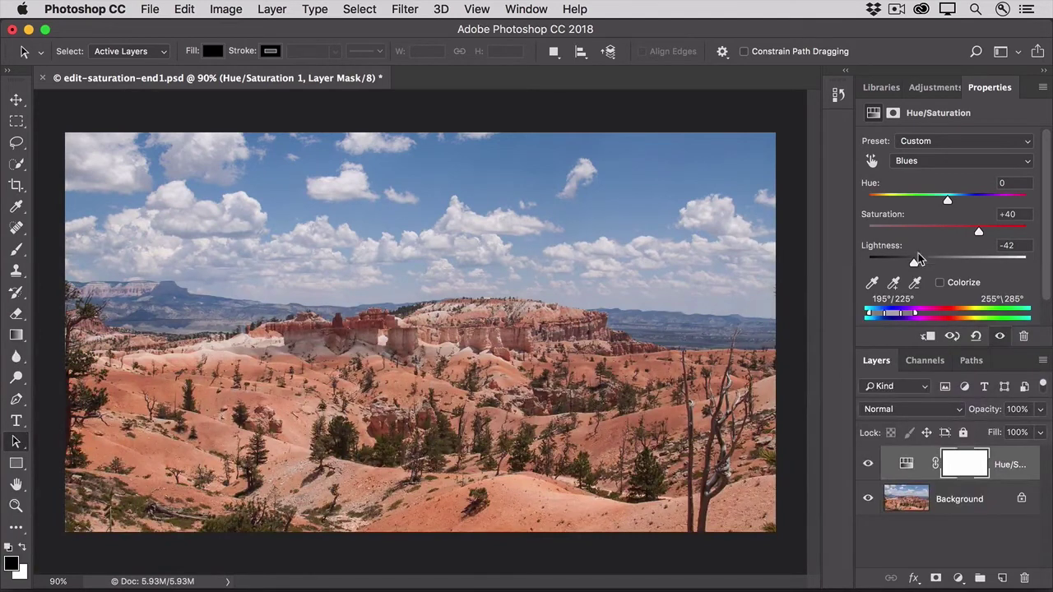
# - Sample the red rocks with the on-image adjustment tool, raise the Reds saturation to +51, and ease it back slightly
pyautogui.click(1028, 165)
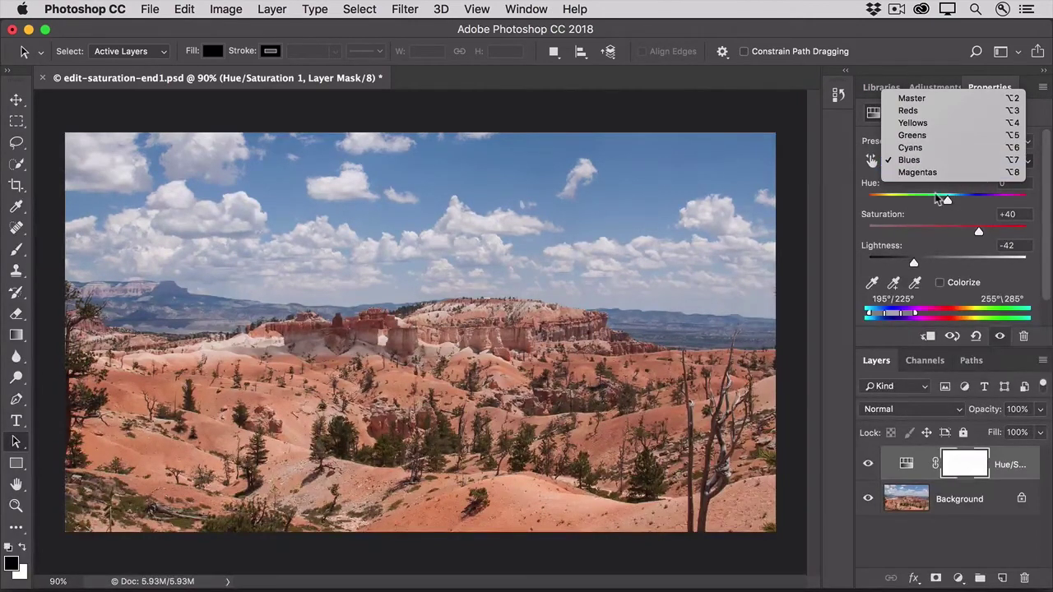
pyautogui.click(862, 206)
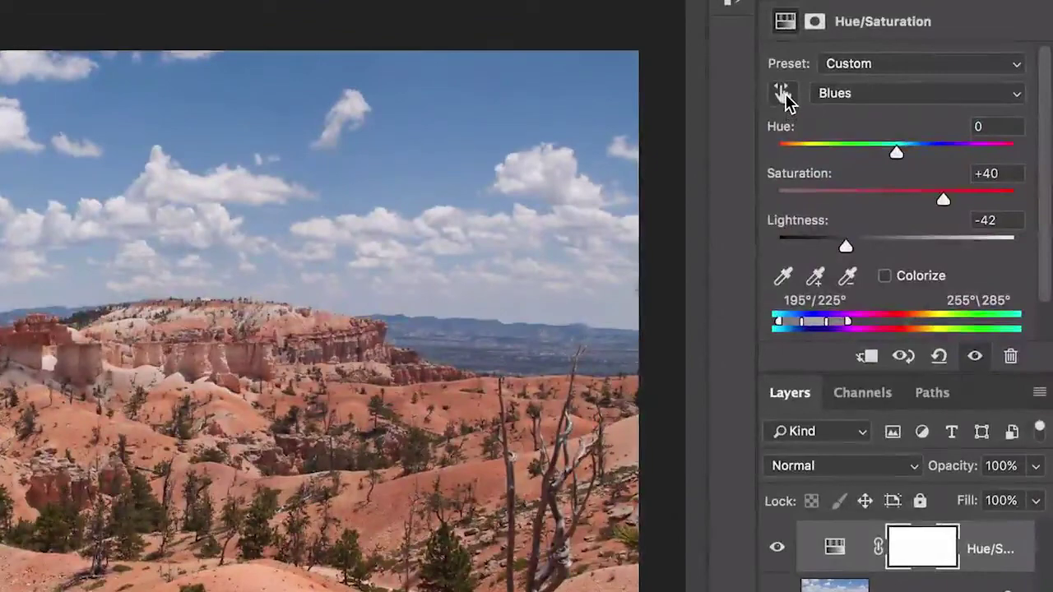
pyautogui.click(788, 94)
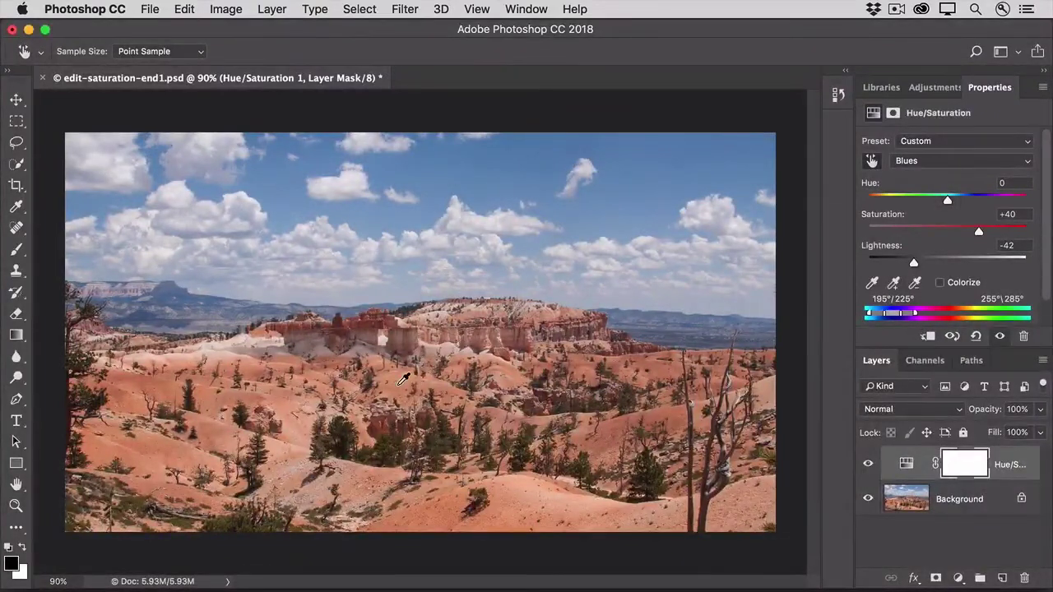
pyautogui.click(398, 387)
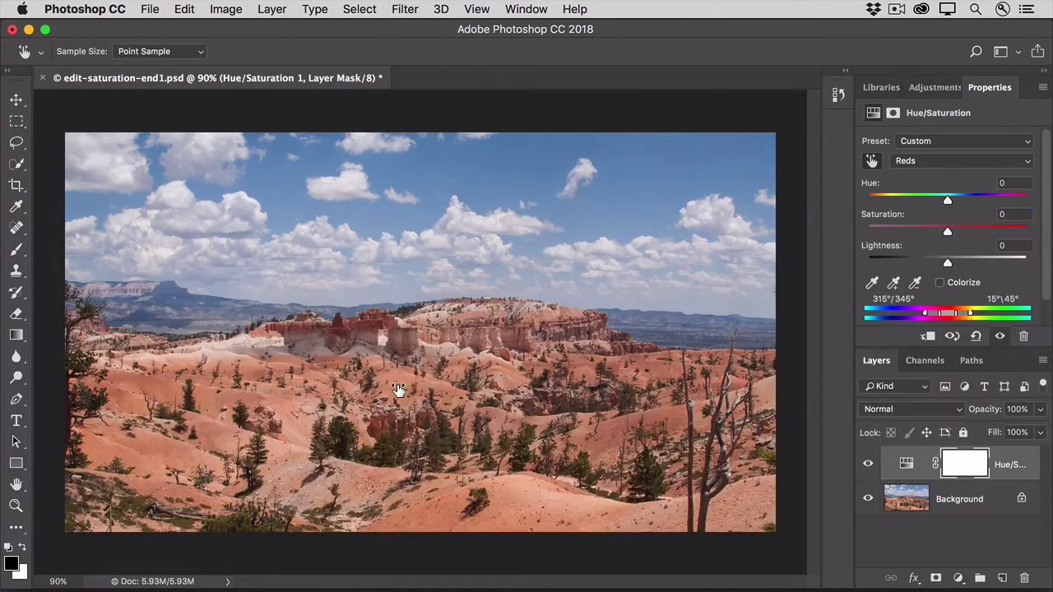
pyautogui.moveTo(398, 389); pyautogui.dragTo(440, 391)
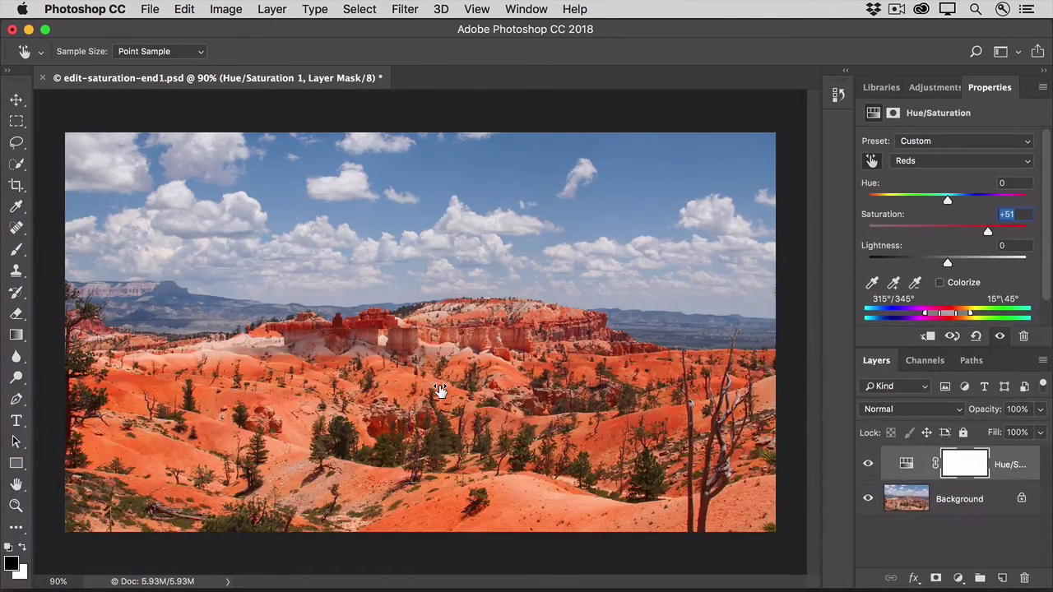
pyautogui.moveTo(441, 390); pyautogui.dragTo(422, 390)
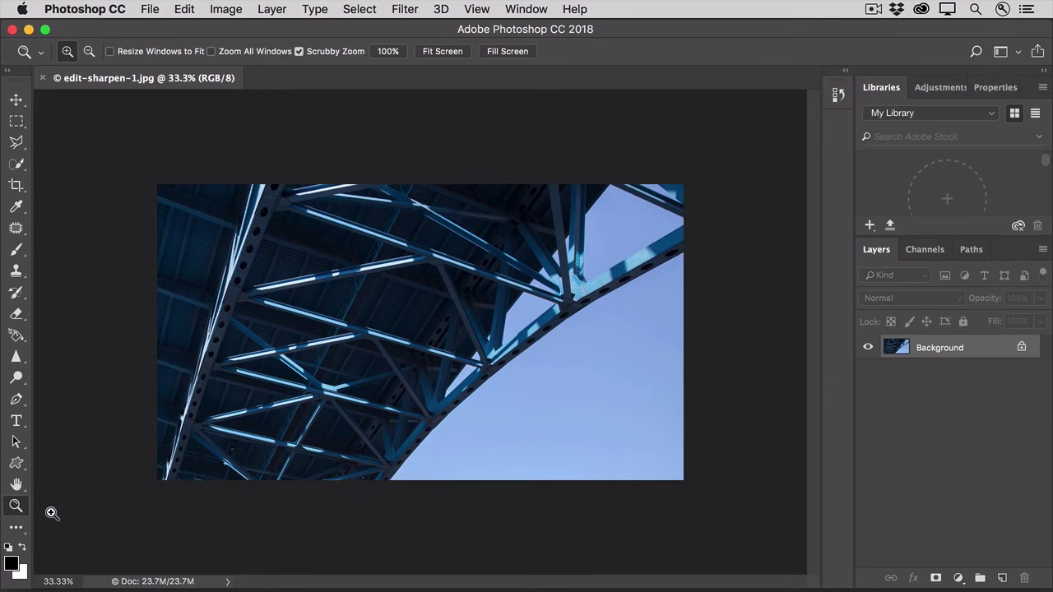
# - Convert the Background layer of edit-sharpen-1.jpg into a smart object for Smart Filters
pyautogui.doubleClick(15, 507)
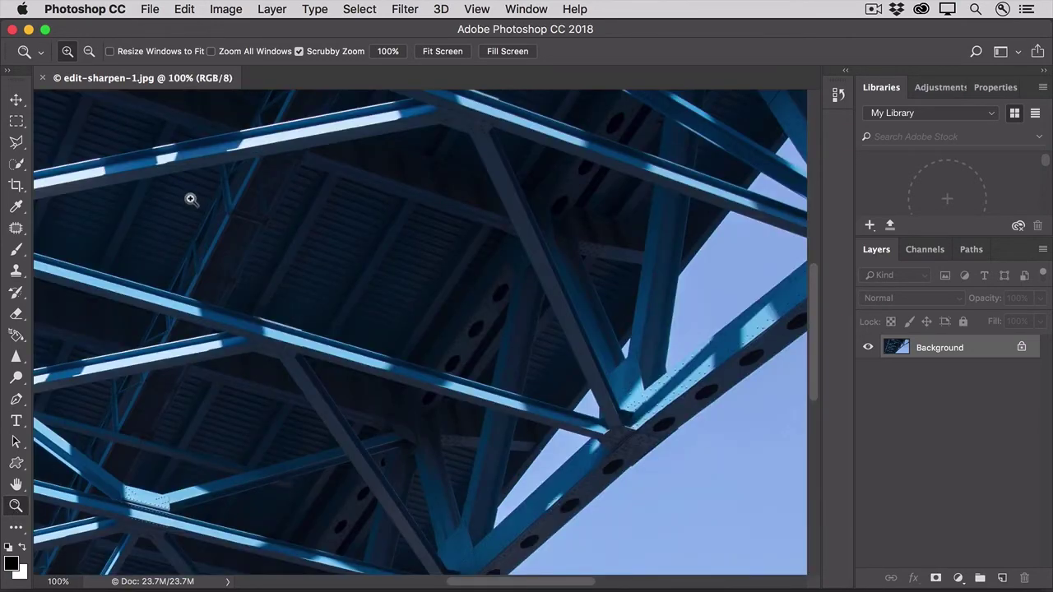
pyautogui.click(404, 10)
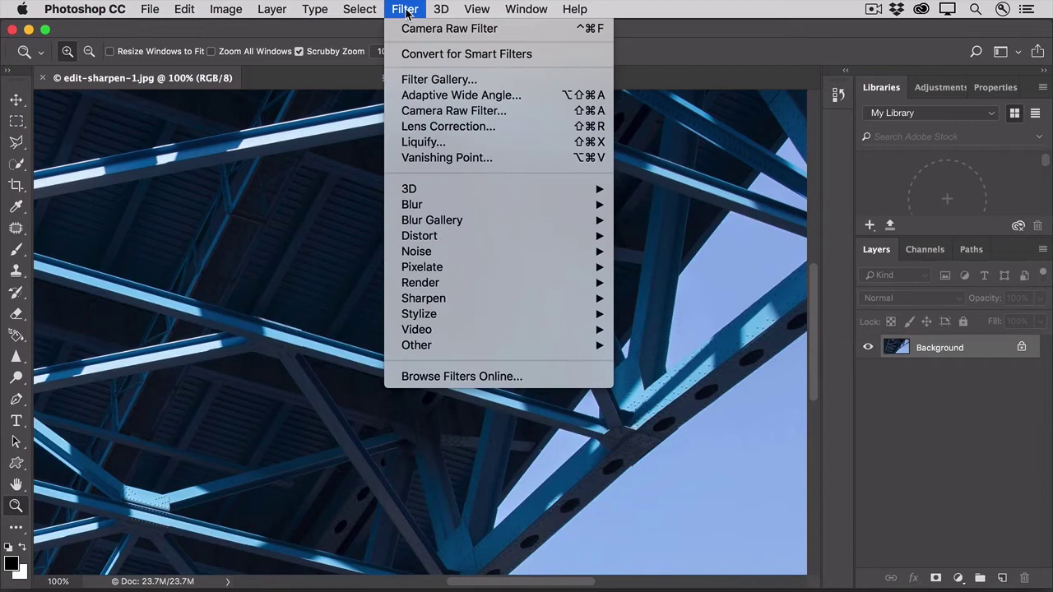
pyautogui.click(397, 54)
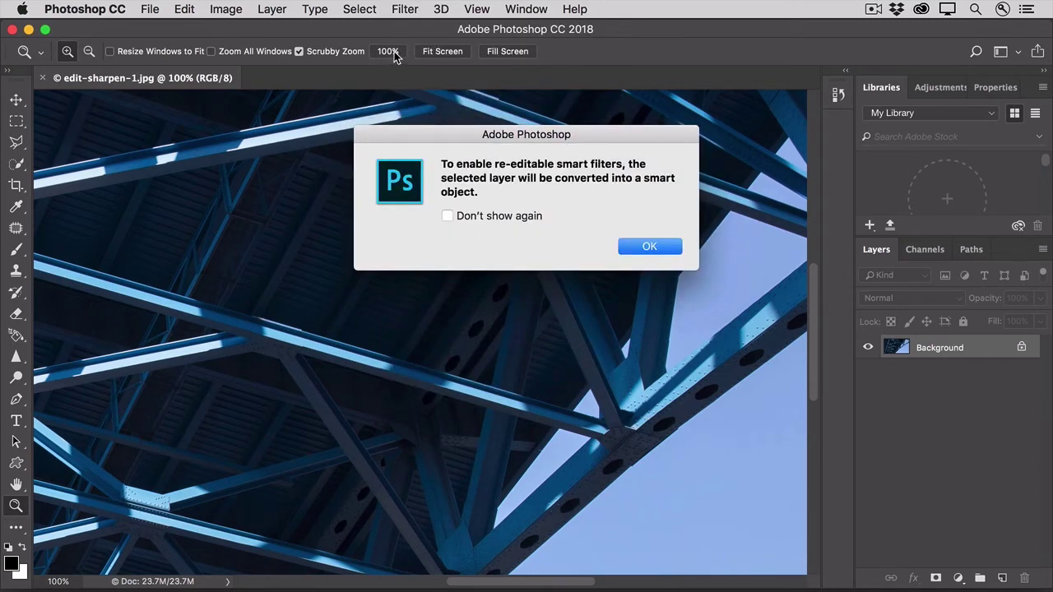
pyautogui.click(631, 251)
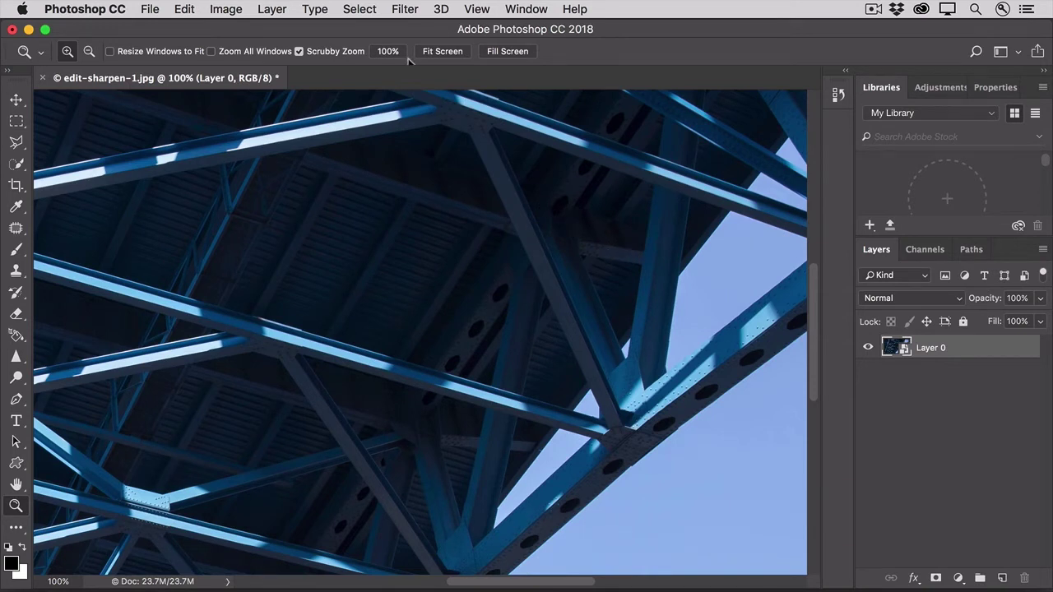
# - Start the Unsharp Mask filter on the bridge photo, preview the riveted beam joint, and move the dialog clear of the image
pyautogui.click(404, 10)
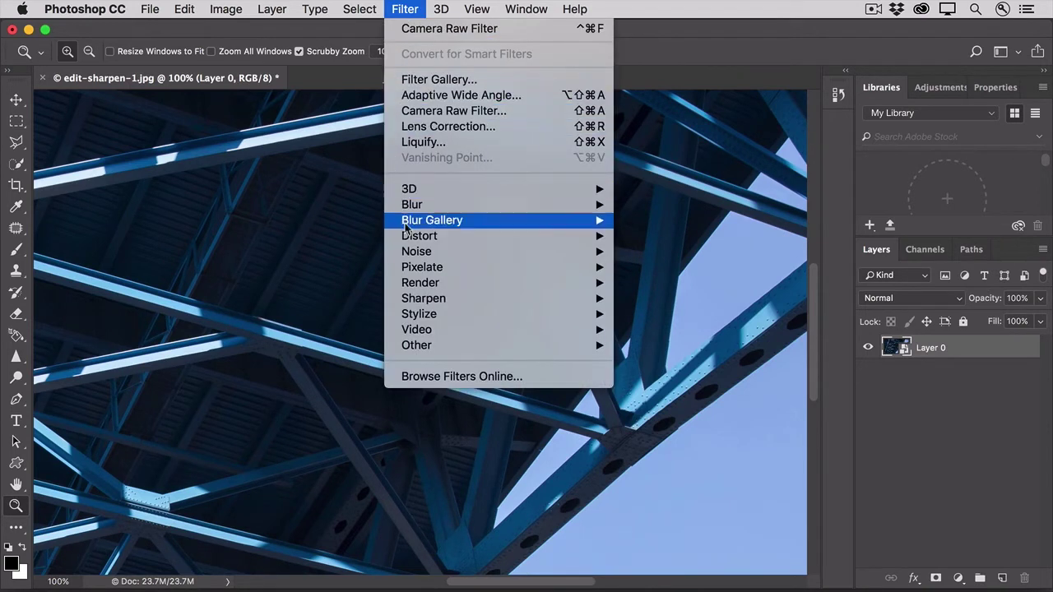
pyautogui.moveTo(453, 304)
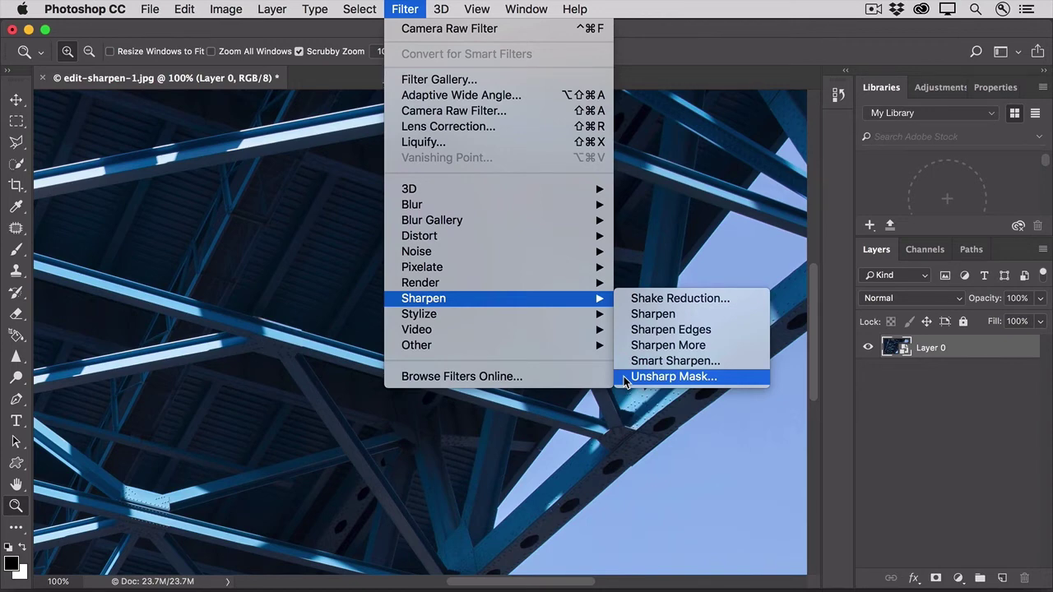
pyautogui.click(625, 378)
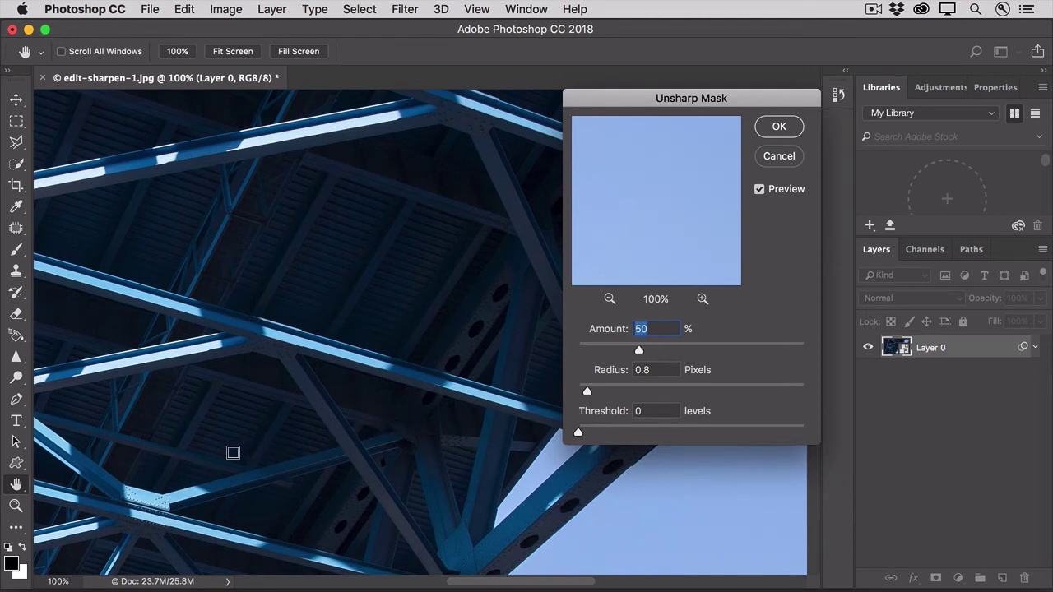
pyautogui.click(143, 500)
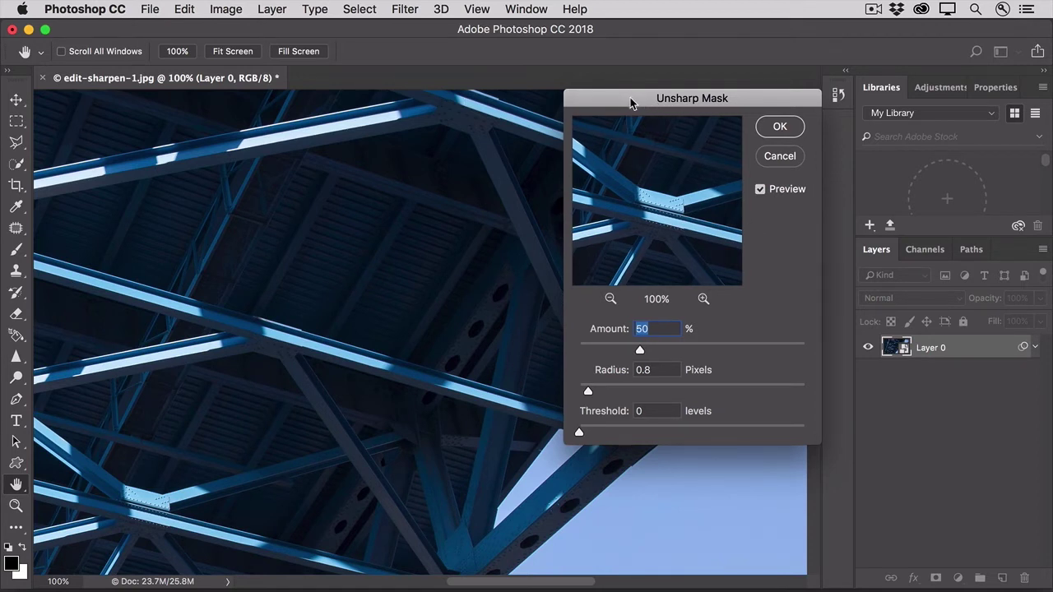
pyautogui.moveTo(628, 100); pyautogui.dragTo(860, 77)
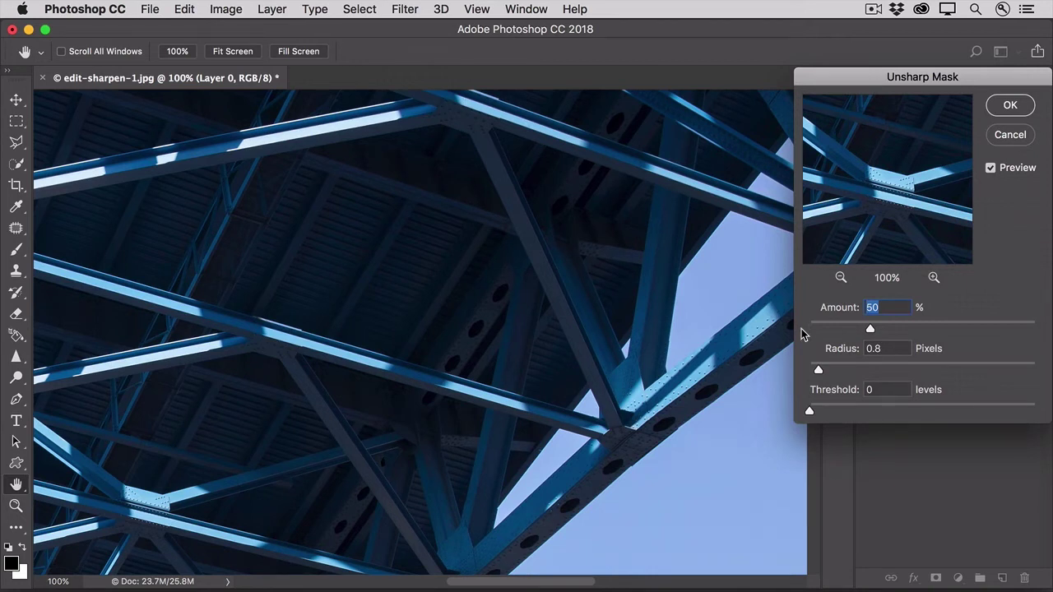
# - Set the Unsharp Mask amount to 237%, radius to 5.7 pixels and threshold to 9 levels
pyautogui.moveTo(924, 327); pyautogui.dragTo(1002, 328)
pyautogui.moveTo(820, 370); pyautogui.dragTo(875, 371)
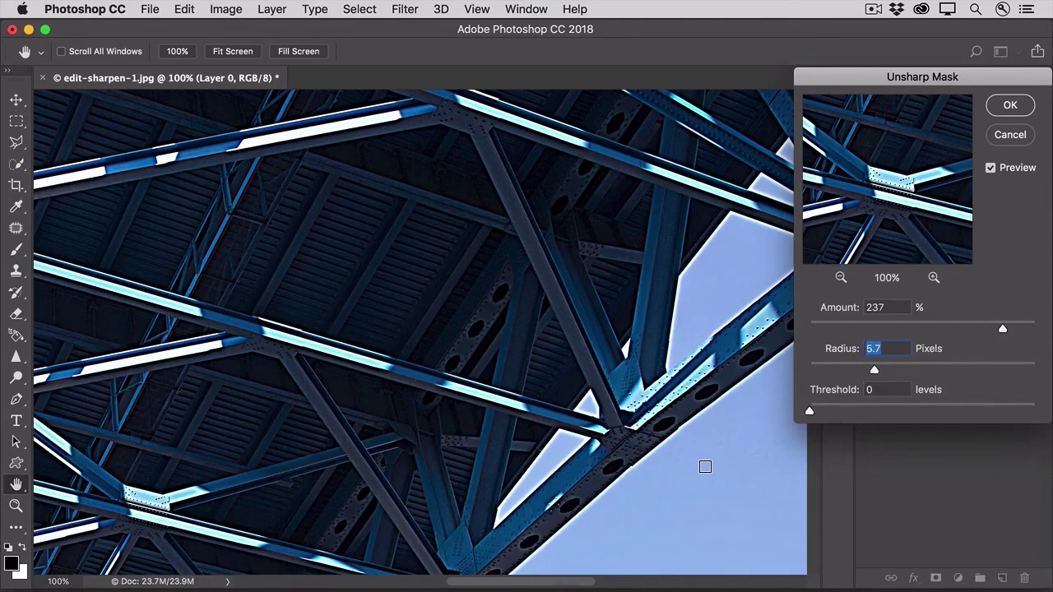
pyautogui.moveTo(809, 411); pyautogui.dragTo(820, 413)
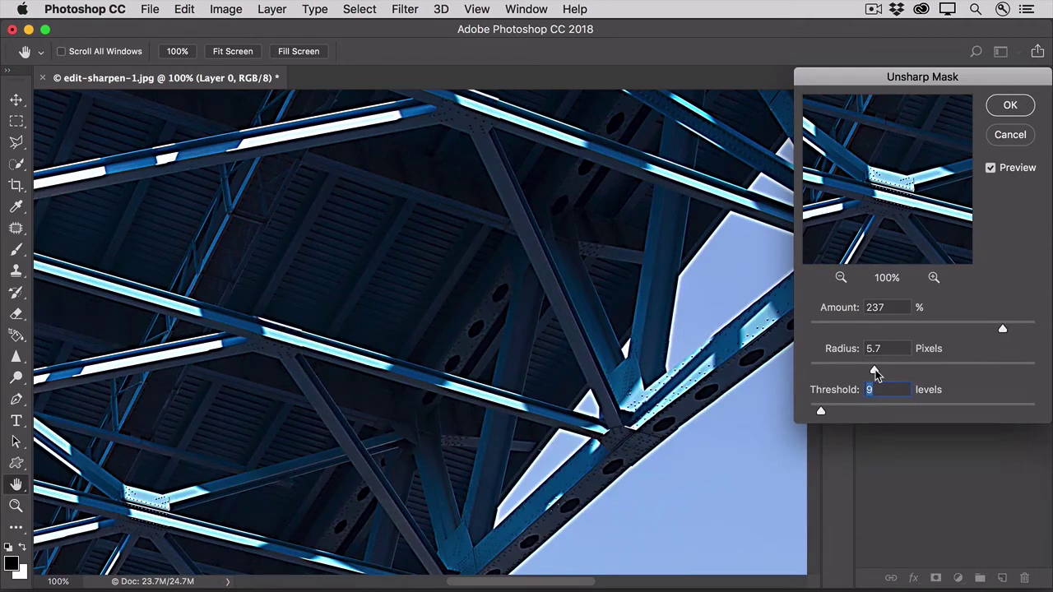
# - Reduce the Unsharp Mask radius to 0.9 pixels and amount to 180%, compare the preview off and on, and apply the filter
pyautogui.moveTo(875, 370); pyautogui.dragTo(824, 373)
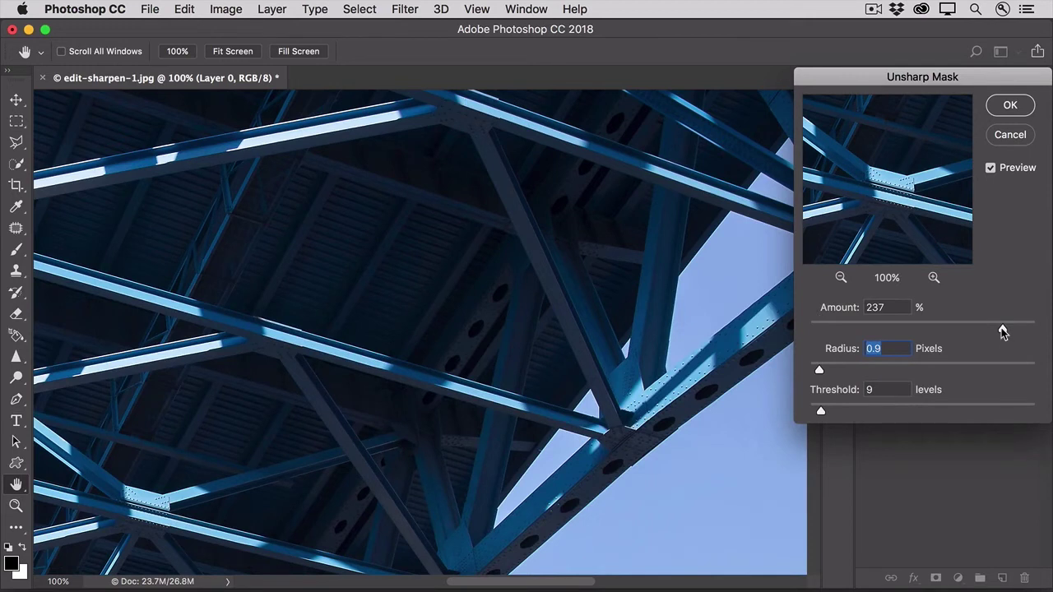
pyautogui.moveTo(1003, 330); pyautogui.dragTo(982, 330)
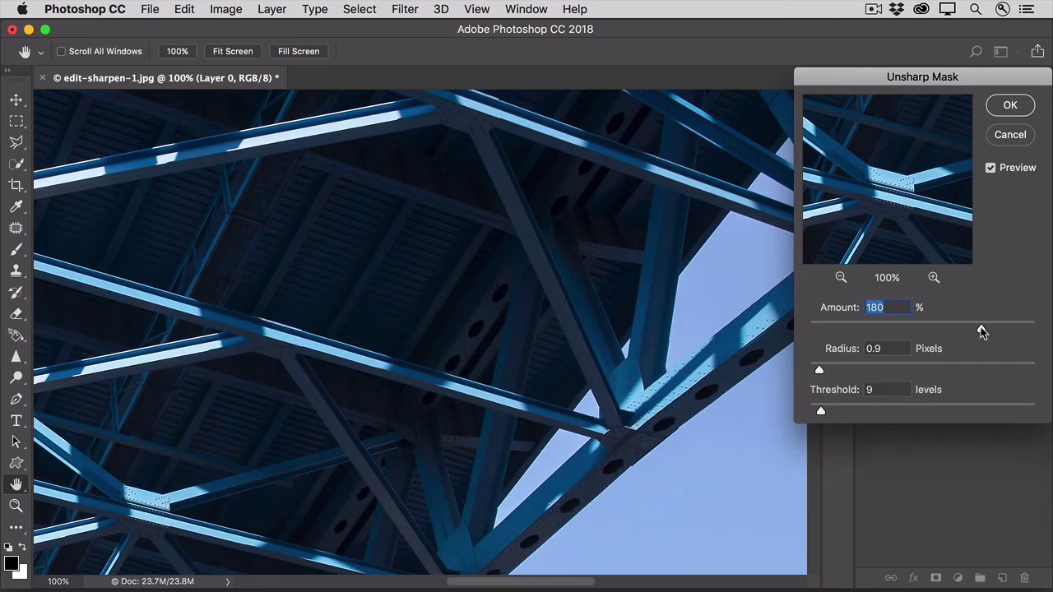
pyautogui.click(990, 169)
pyautogui.click(991, 169)
pyautogui.click(999, 116)
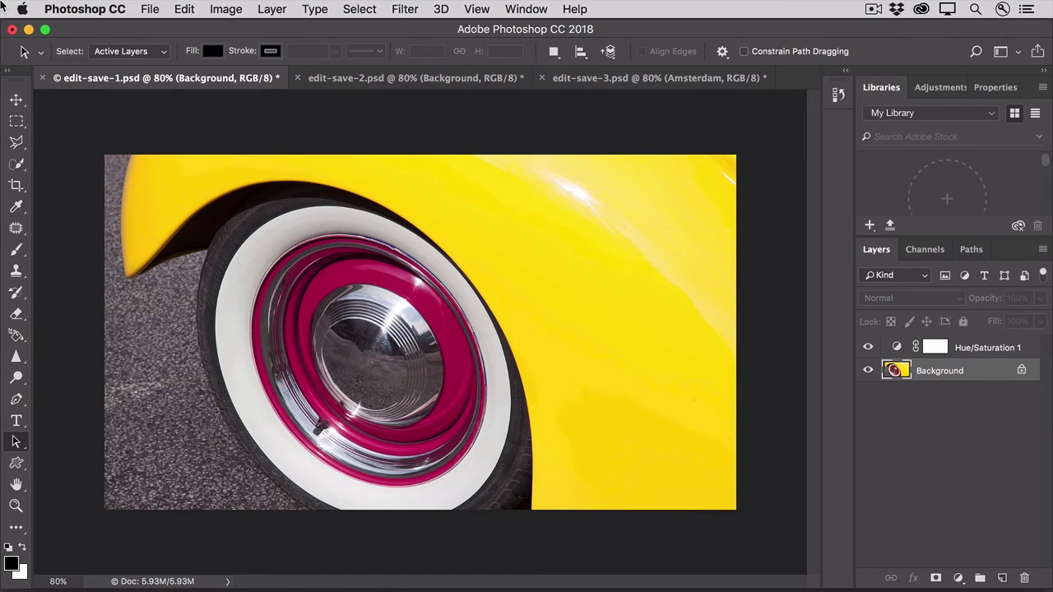
# - Check the wheel photo without its Hue/Saturation adjustment, then save edit-save-1.psd to the Desktop in Photoshop format with layers and maximized compatibility
pyautogui.click(868, 348)
pyautogui.click(868, 348)
pyautogui.click(148, 9)
pyautogui.click(155, 180)
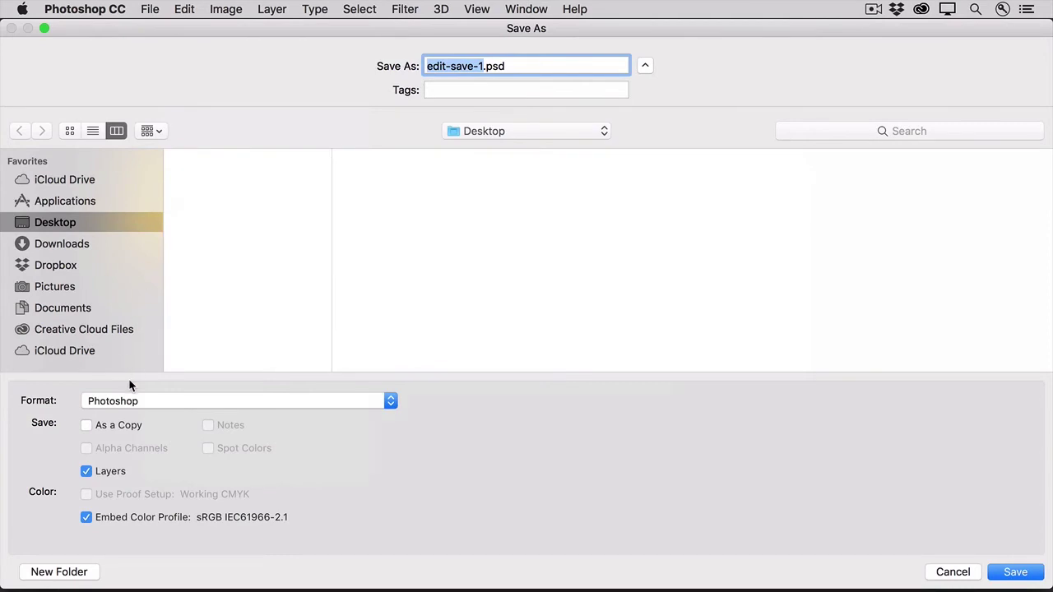
pyautogui.click(246, 402)
pyautogui.click(246, 402)
pyautogui.click(1012, 572)
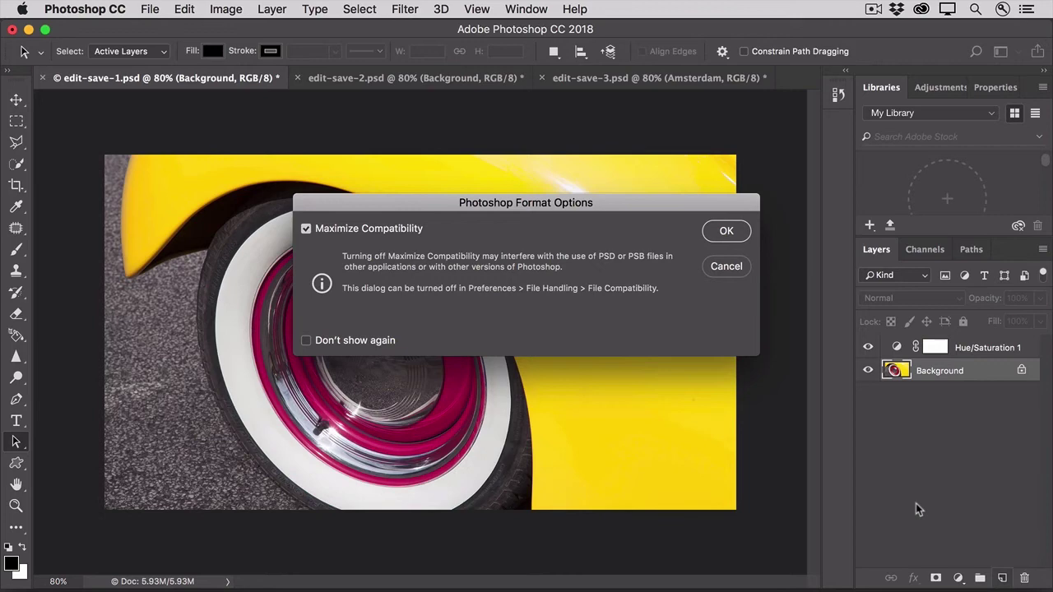
pyautogui.click(724, 231)
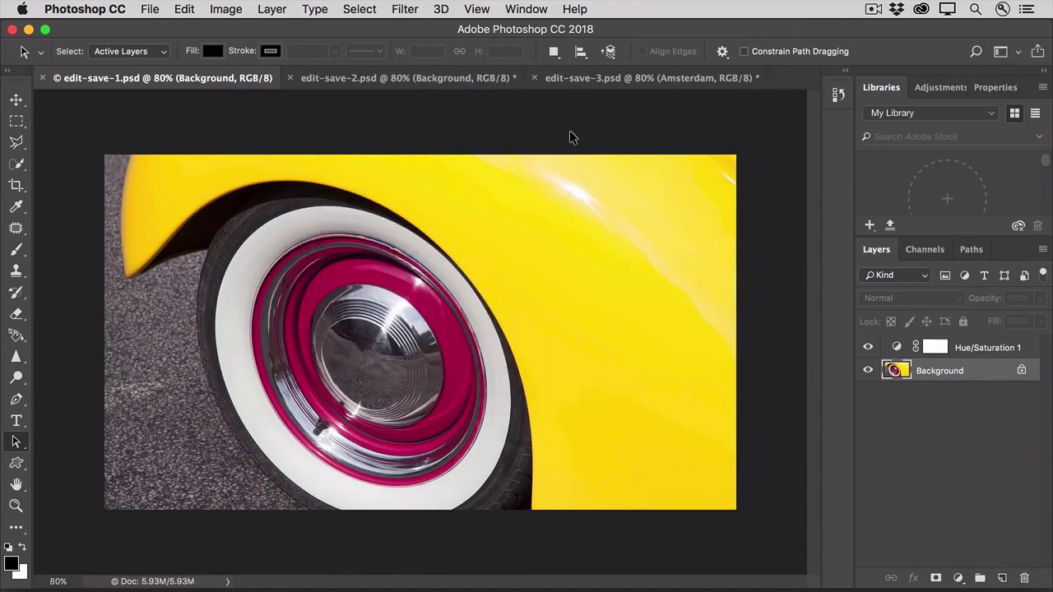
# - Switch to edit-save-2.psd and compare the beach sunset with the Photo Filter adjustment hidden and shown
pyautogui.click(434, 79)
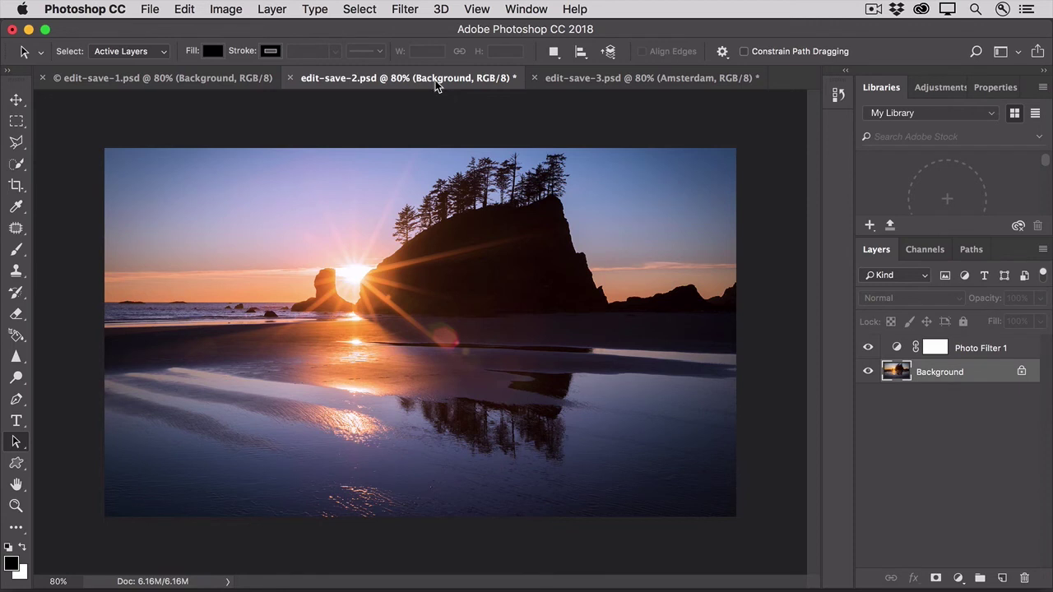
pyautogui.click(867, 349)
pyautogui.click(868, 349)
# - Save the beach sunset to the Desktop as the JPEG copy edit-save-2.jpg at quality 12 (Maximum), Baseline ("Standard")
pyautogui.click(158, 11)
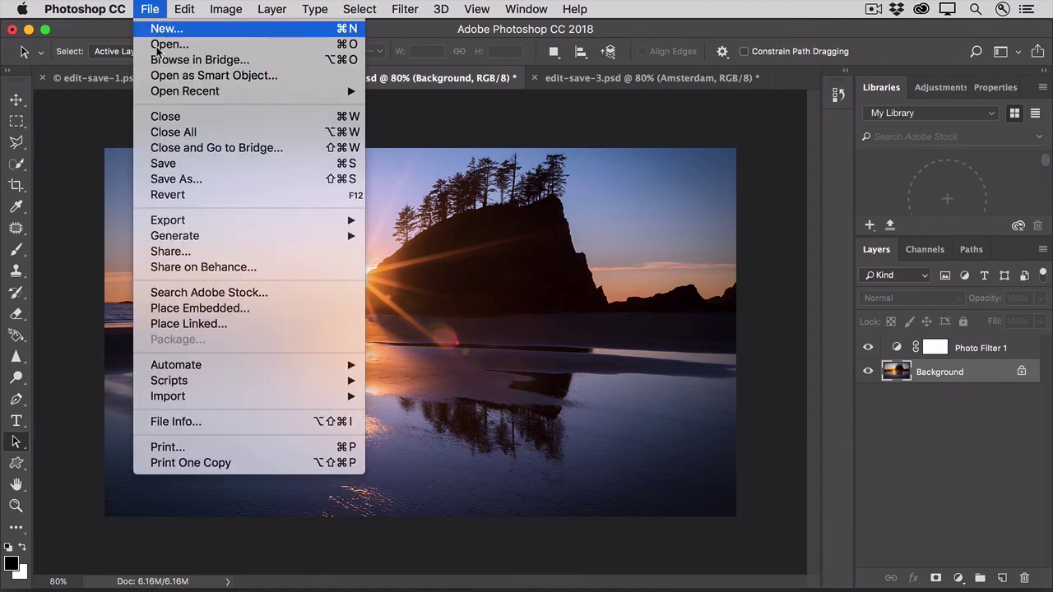
pyautogui.click(174, 178)
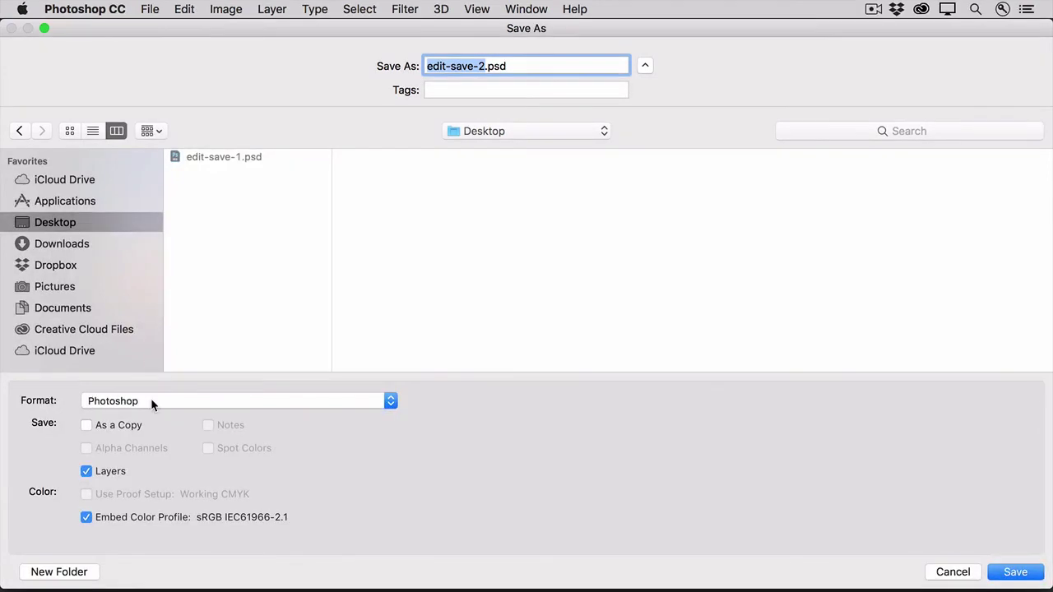
pyautogui.click(152, 401)
pyautogui.click(157, 499)
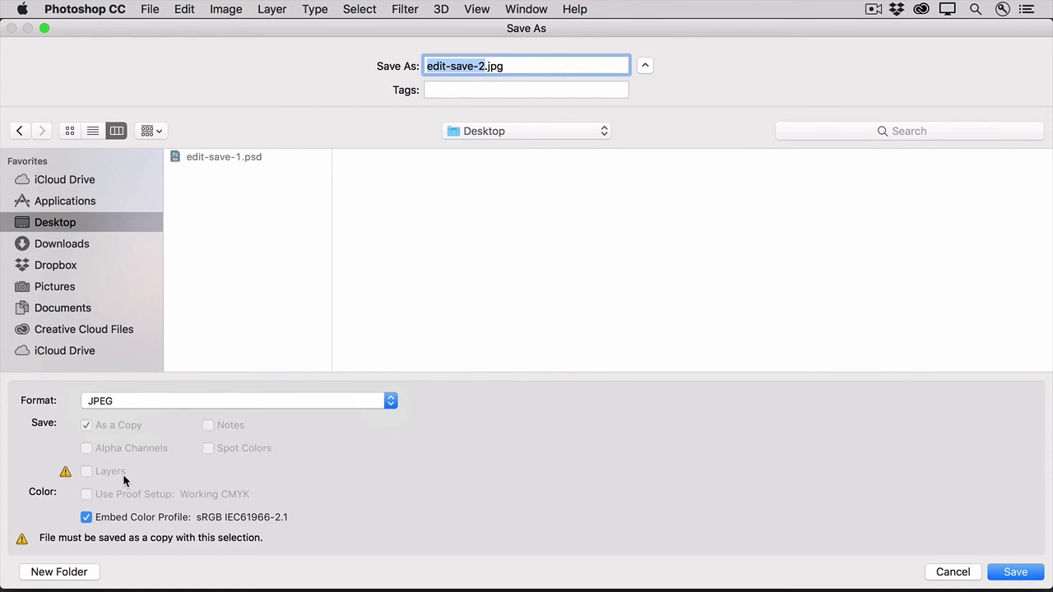
pyautogui.click(1015, 572)
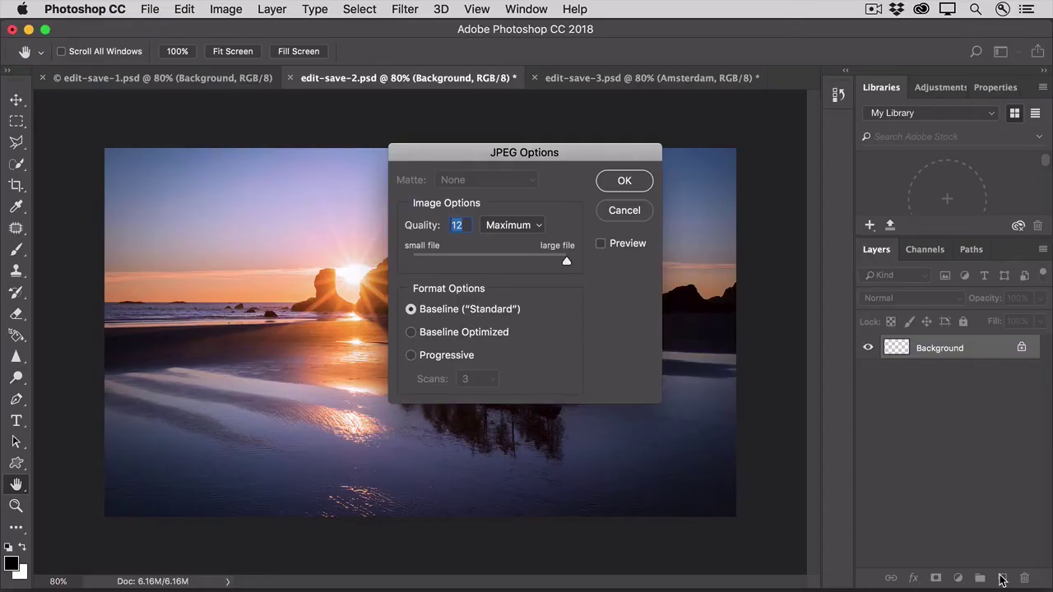
pyautogui.click(623, 180)
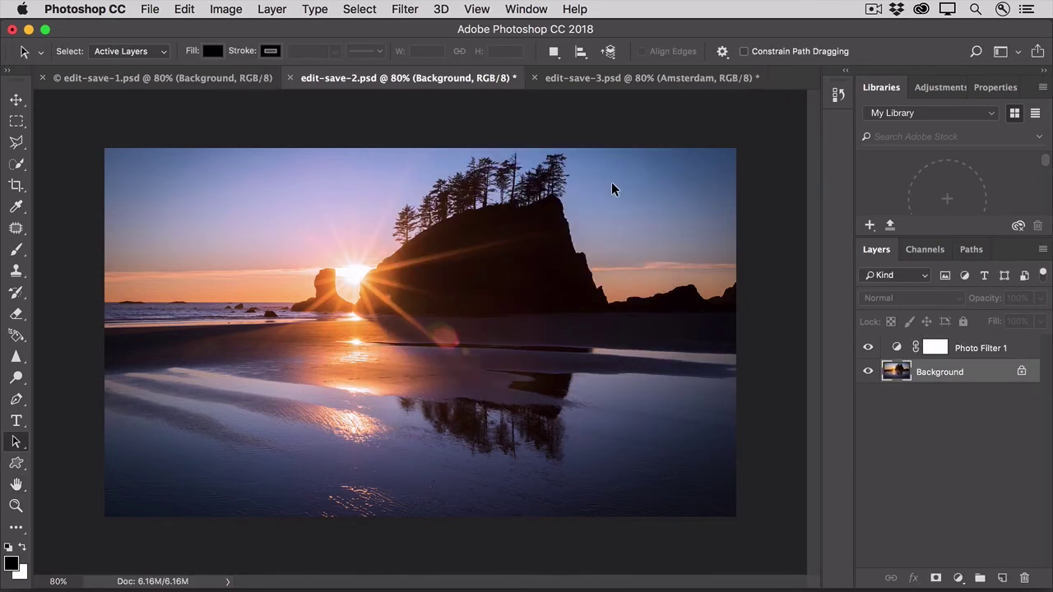
# - Open the flattened edit-save-2.jpg from the Desktop
pyautogui.click(152, 14)
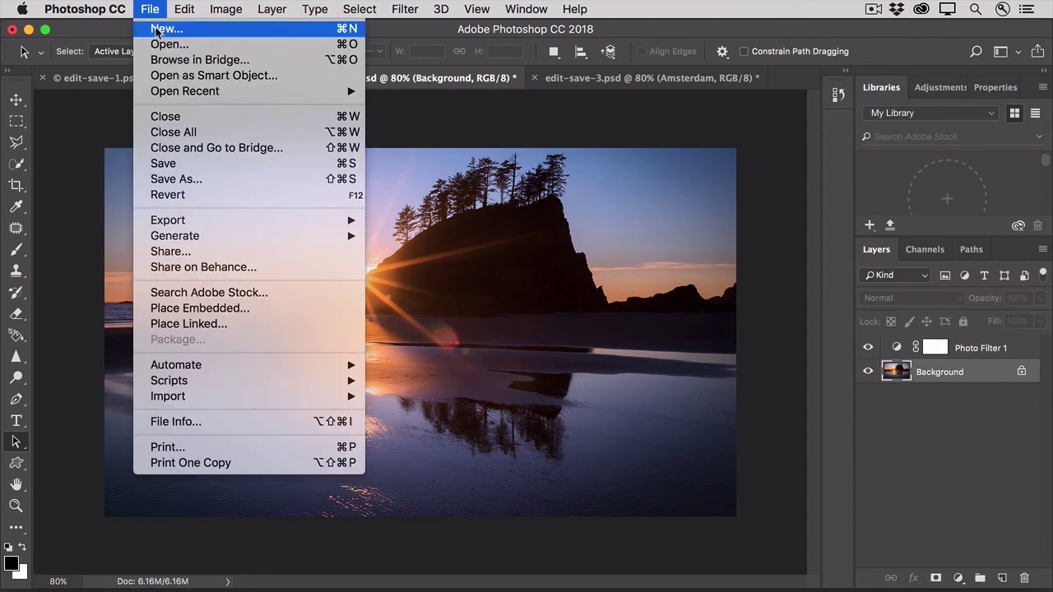
pyautogui.click(162, 41)
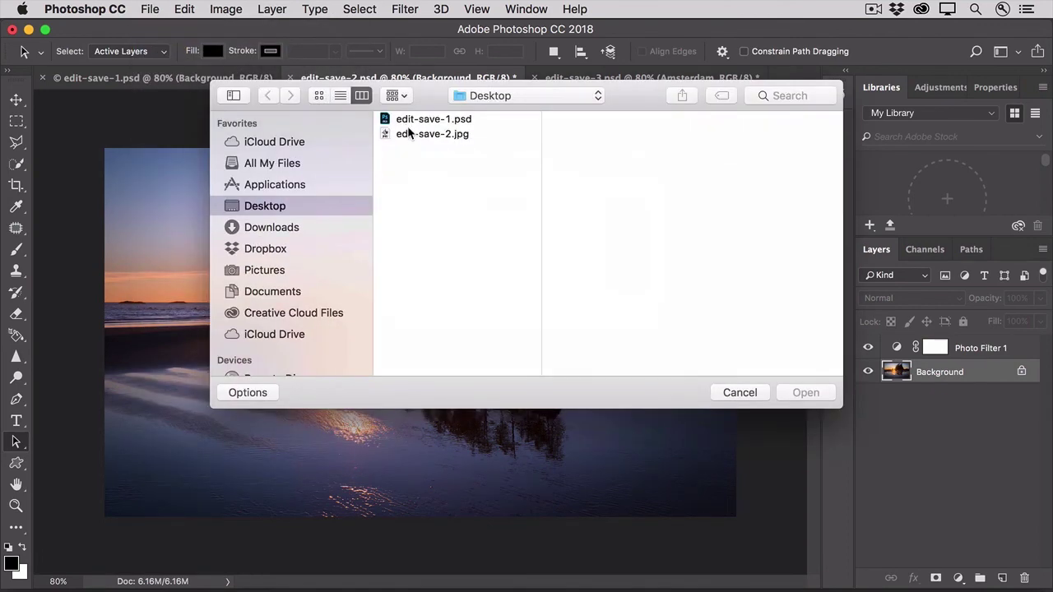
pyautogui.click(412, 134)
pyautogui.click(805, 394)
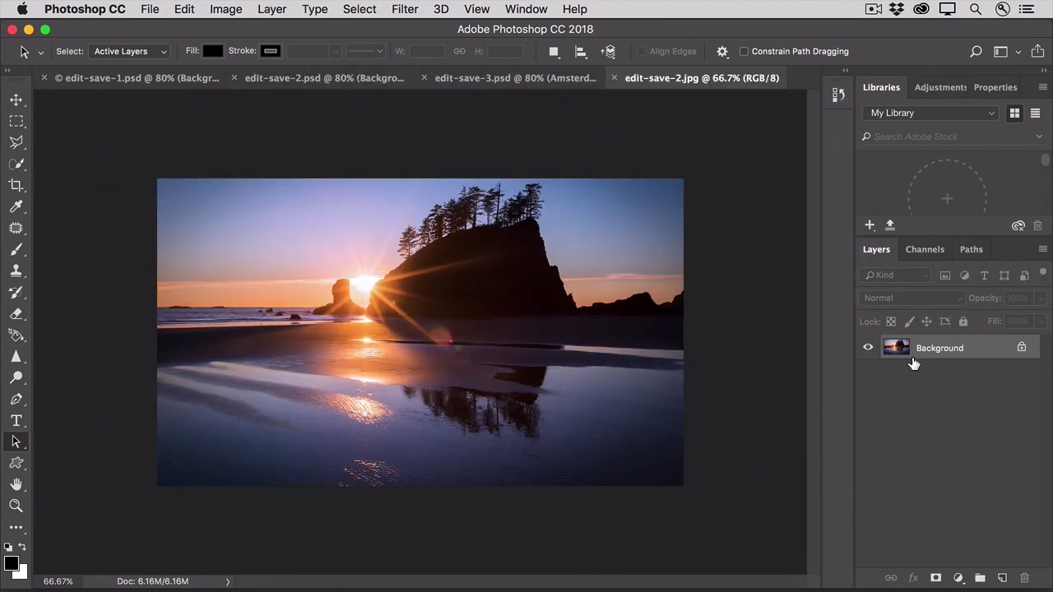
# - Switch to edit-save-3.psd and compare the phone image with the Amsterdam text layer hidden and shown
pyautogui.click(507, 83)
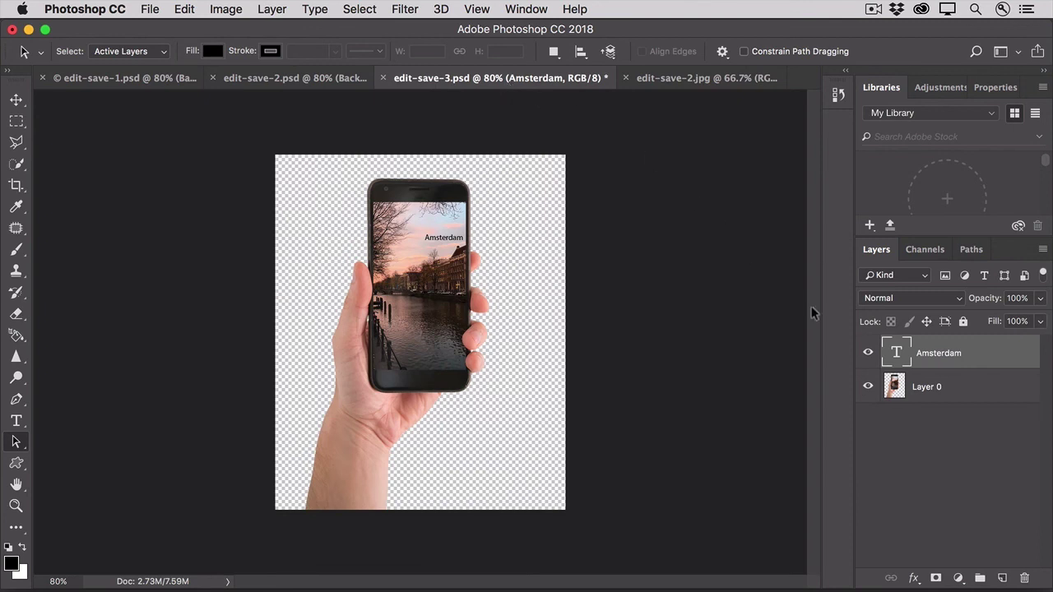
pyautogui.click(868, 354)
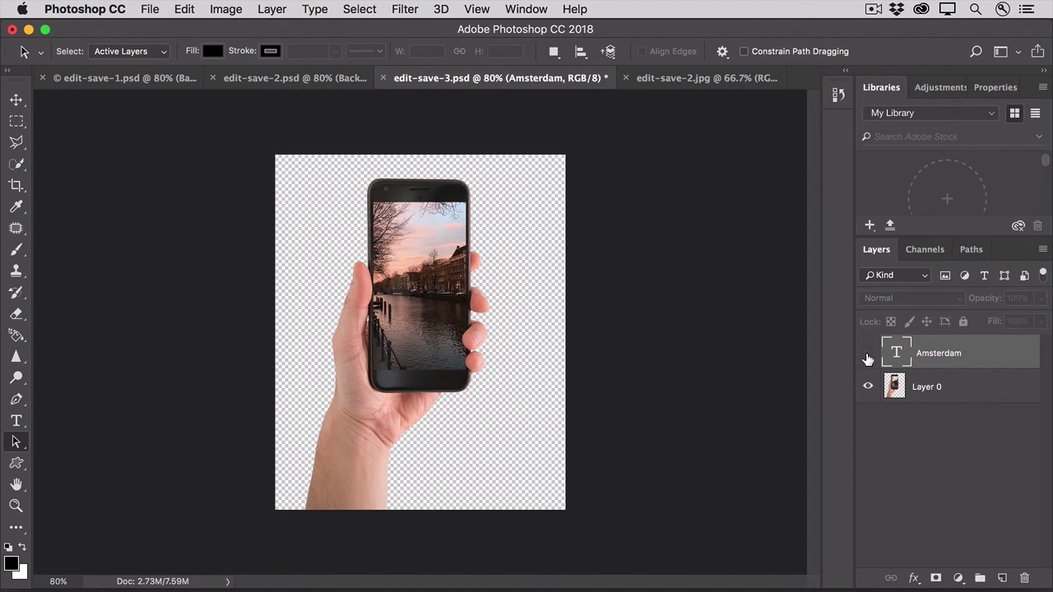
pyautogui.click(868, 354)
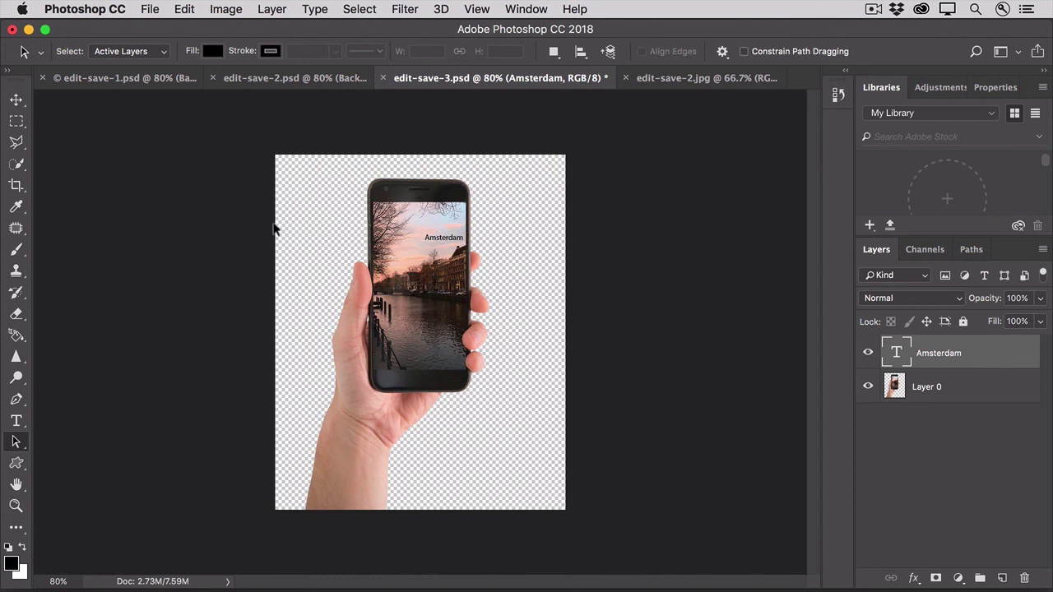
# - Save the transparent phone image to the Desktop as the PNG copy edit-save-3.png with the large file size, fastest saving option
pyautogui.click(151, 12)
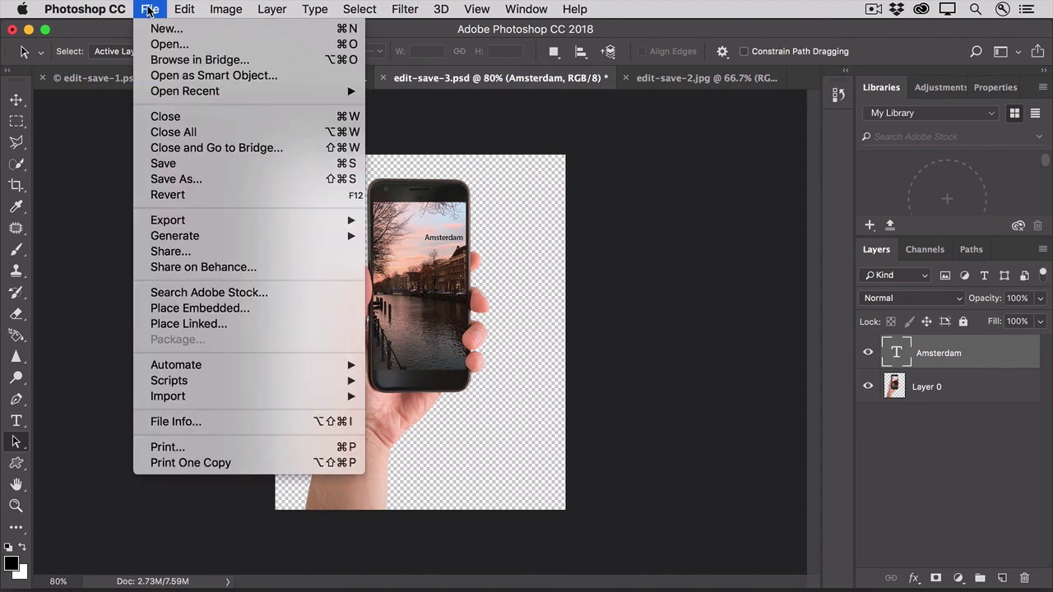
pyautogui.click(195, 180)
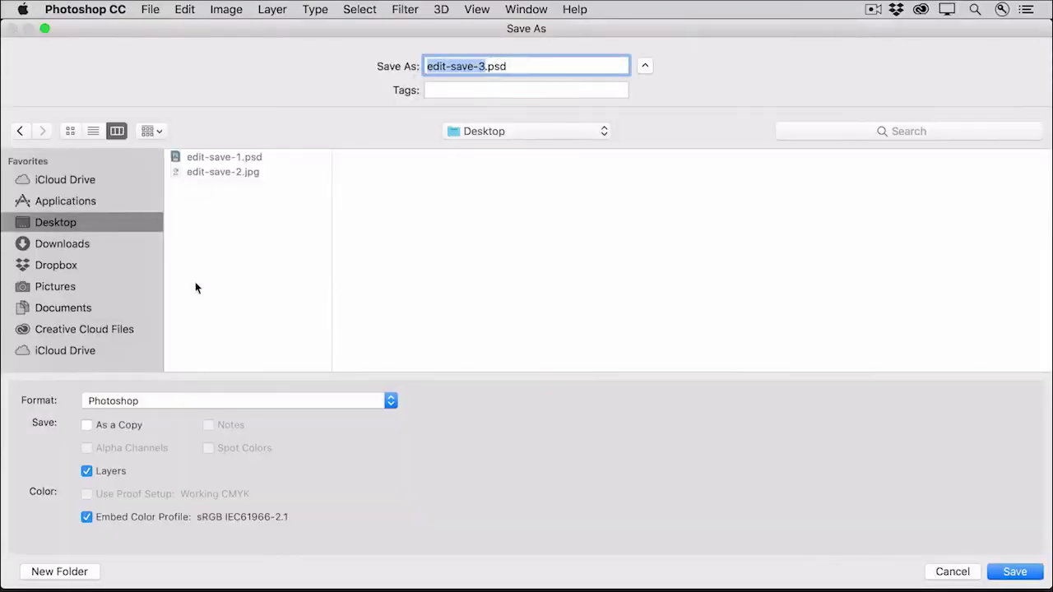
pyautogui.click(195, 401)
pyautogui.click(188, 500)
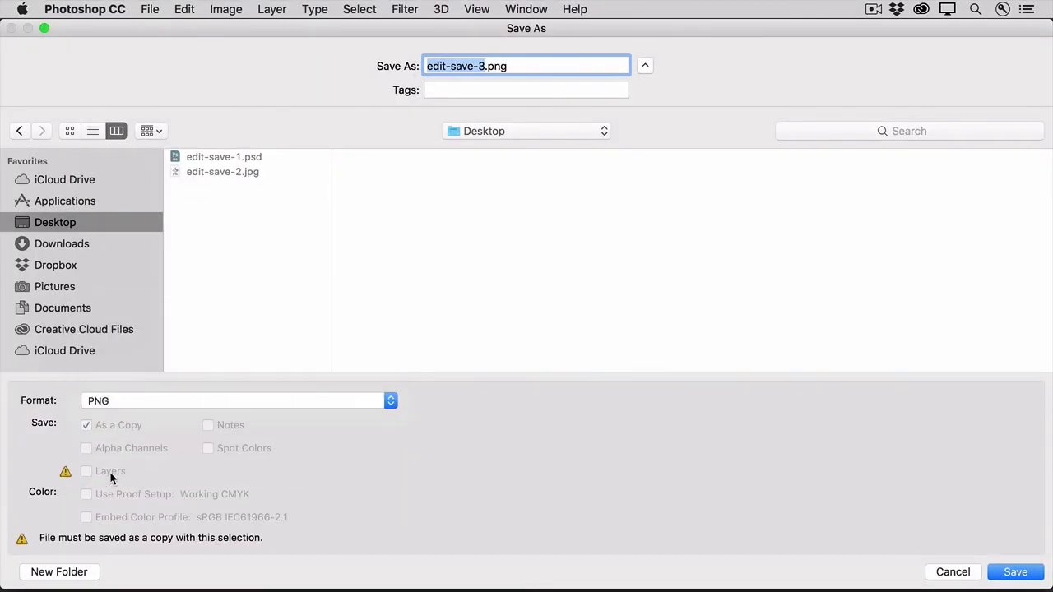
pyautogui.click(1005, 571)
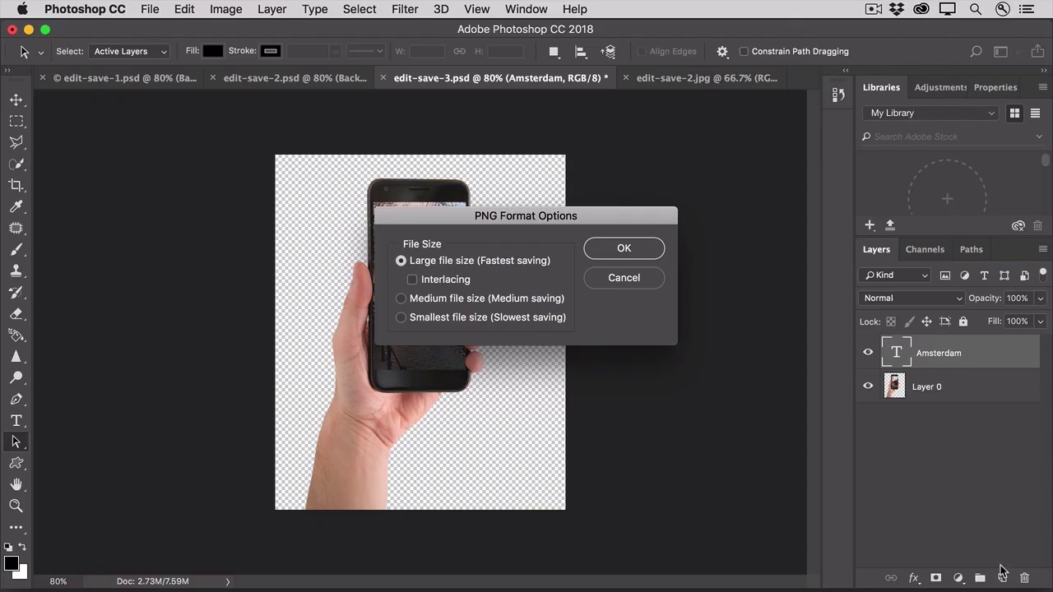
pyautogui.click(630, 251)
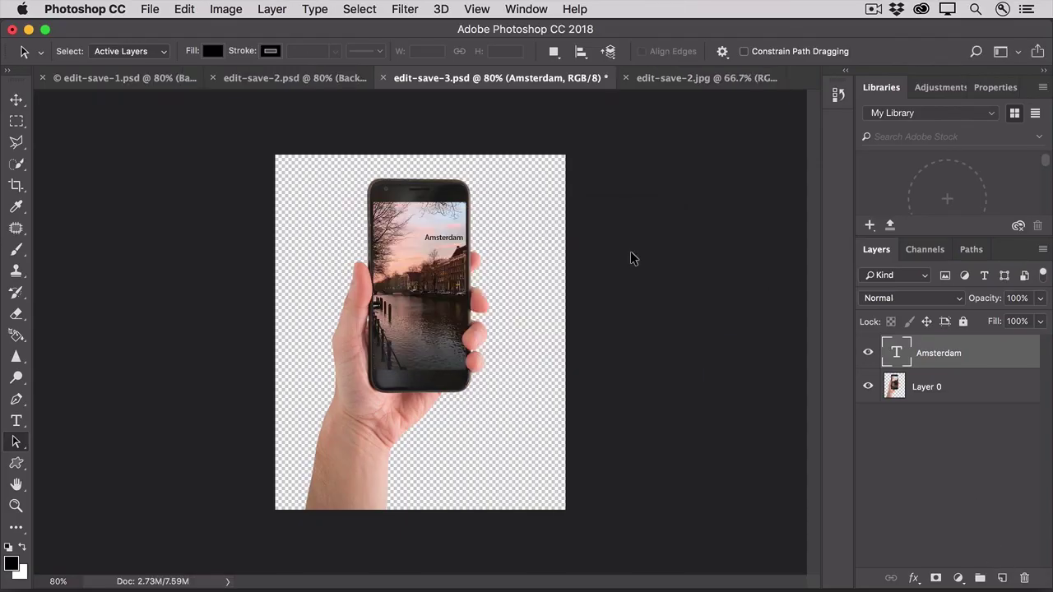
# - Open the saved edit-save-3.png from the Desktop
pyautogui.click(150, 10)
pyautogui.click(167, 44)
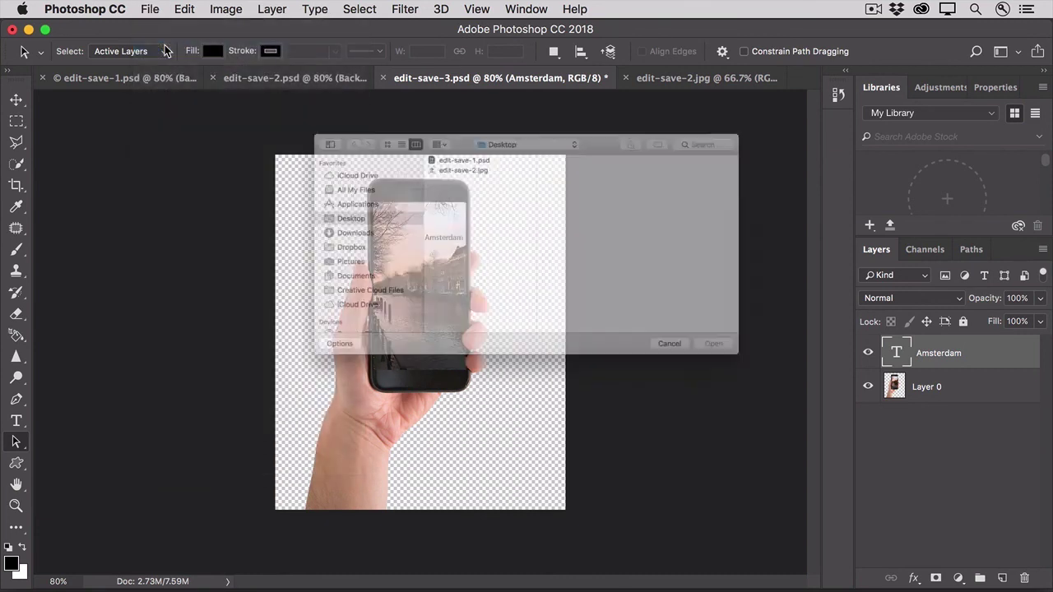
pyautogui.click(415, 149)
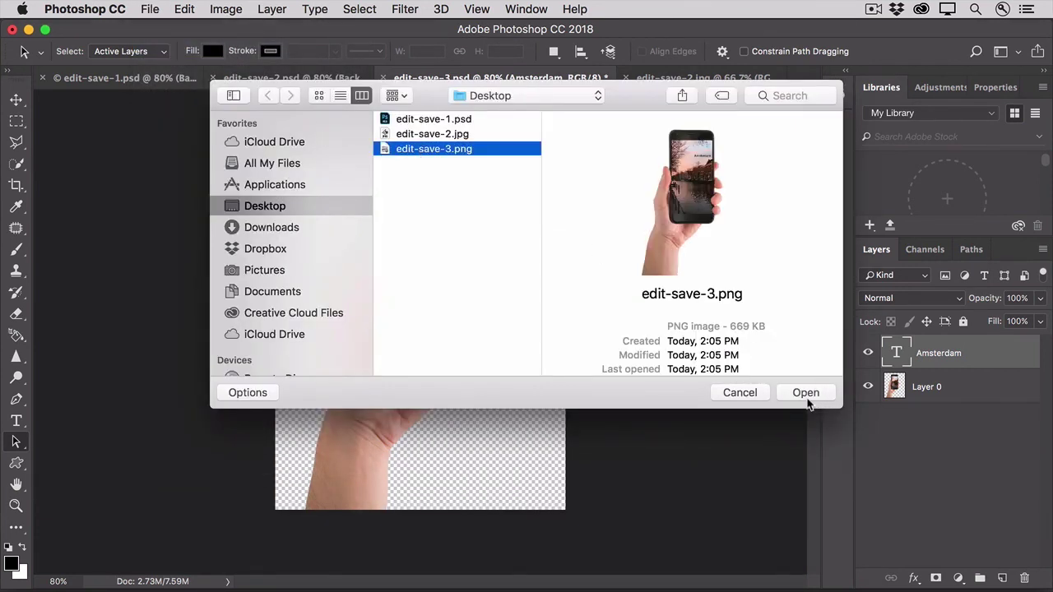
pyautogui.click(802, 395)
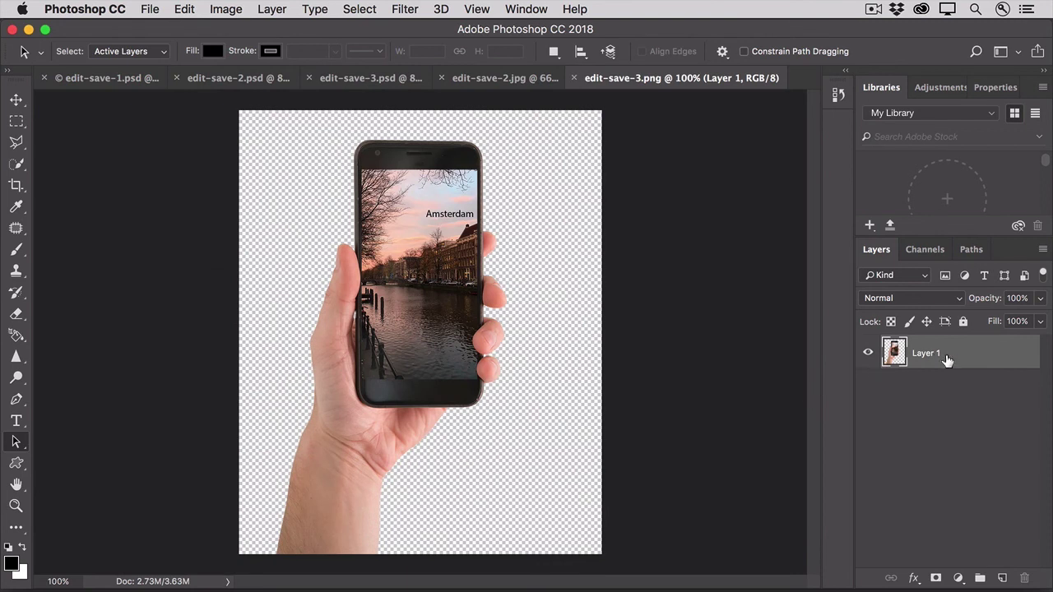